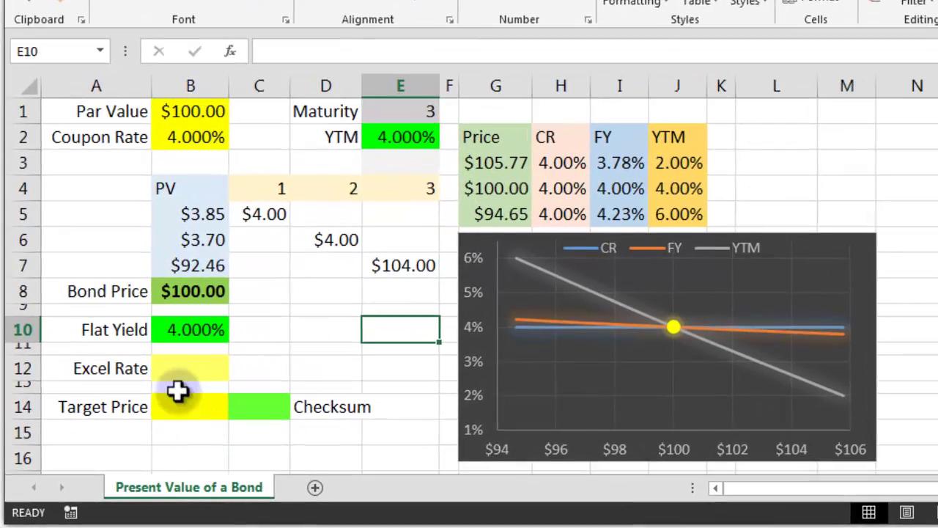
# Review the Excel Rate, Target Price and Checksum block, the chart's Target point, and B8's sum formula.
pyautogui.click(155, 398)
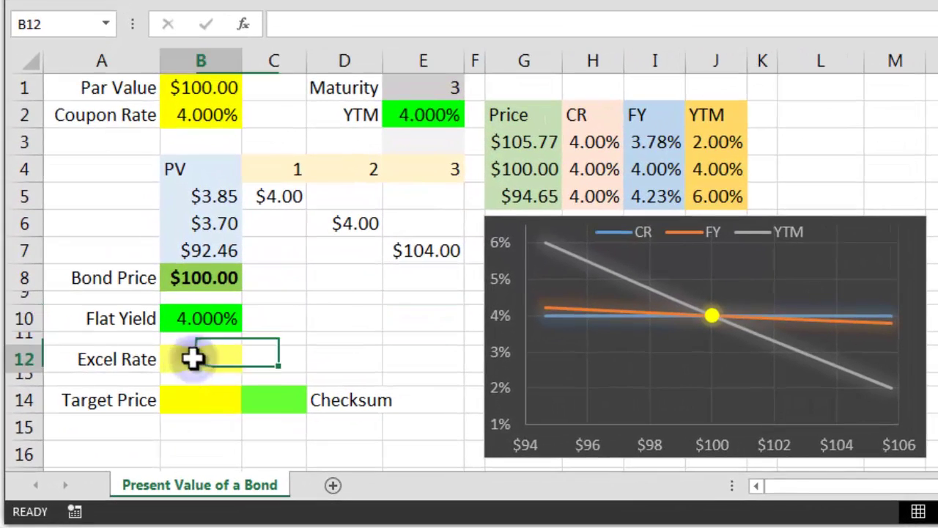
pyautogui.click(193, 399)
pyautogui.click(262, 398)
pyautogui.moveTo(137, 356); pyautogui.dragTo(357, 393)
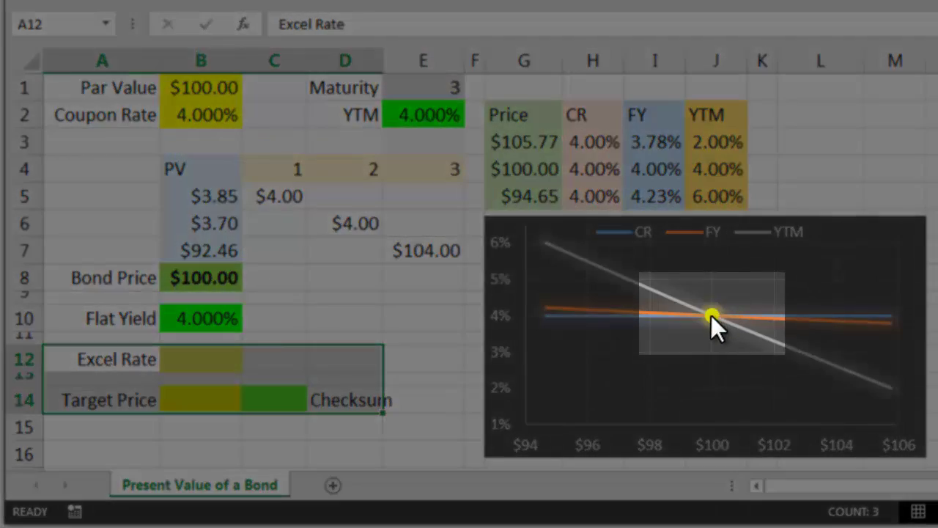
pyautogui.click(711, 315)
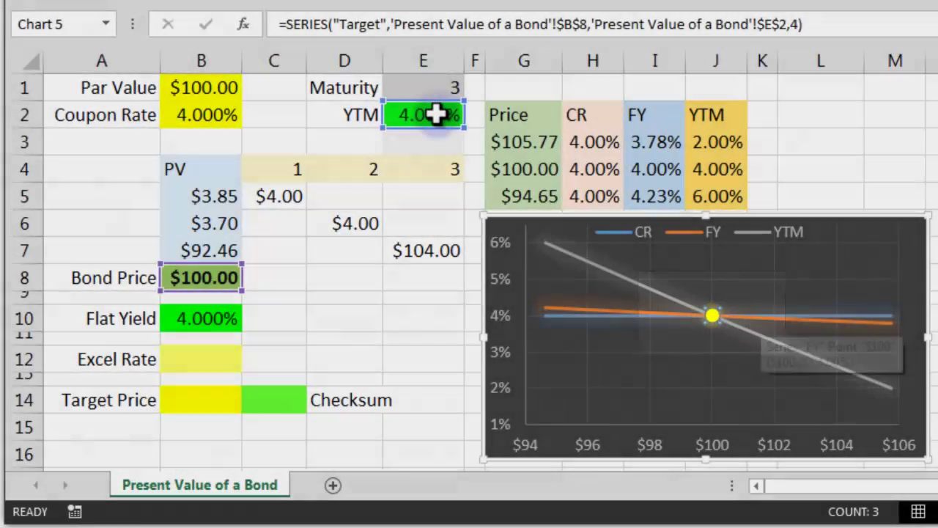
pyautogui.click(436, 115)
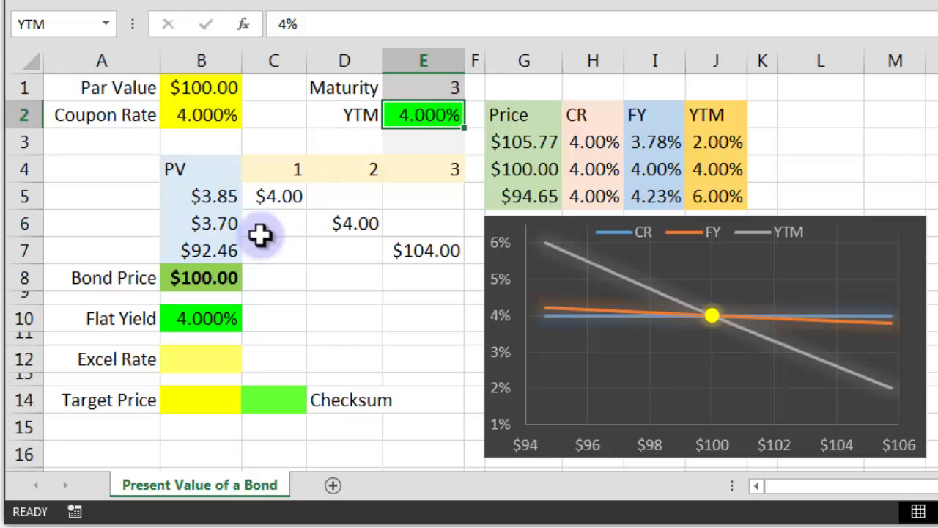
pyautogui.click(210, 276)
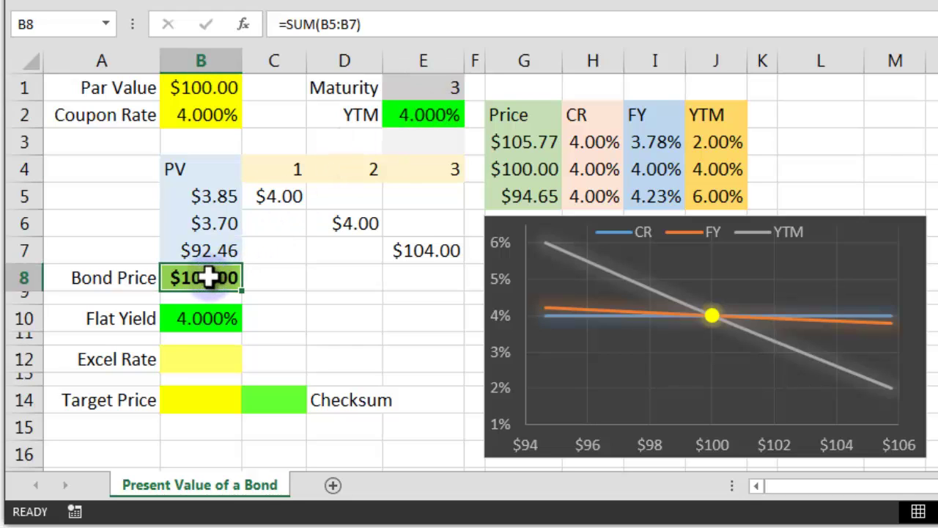
# Try a 3% YTM in E2, check the bond price, then set YTM to 5%.
pyautogui.click(425, 115)
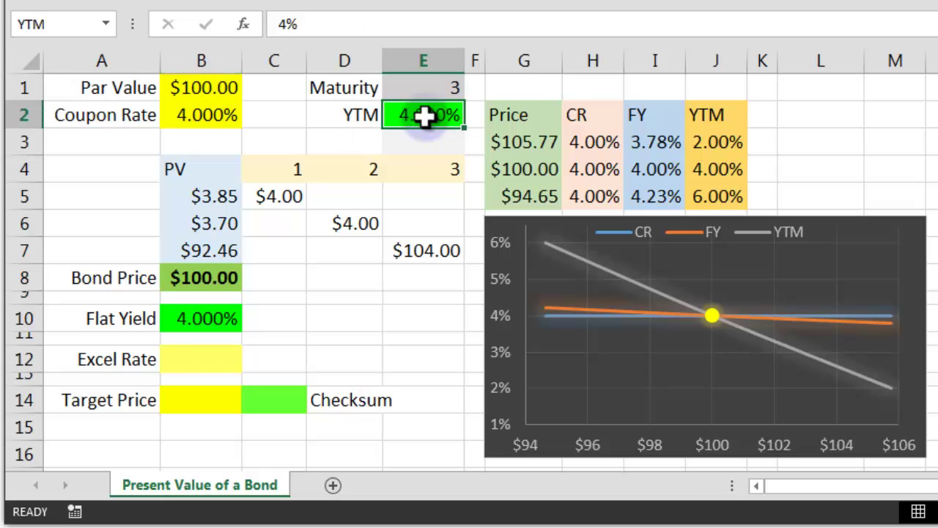
pyautogui.write('3')
pyautogui.press('Return')
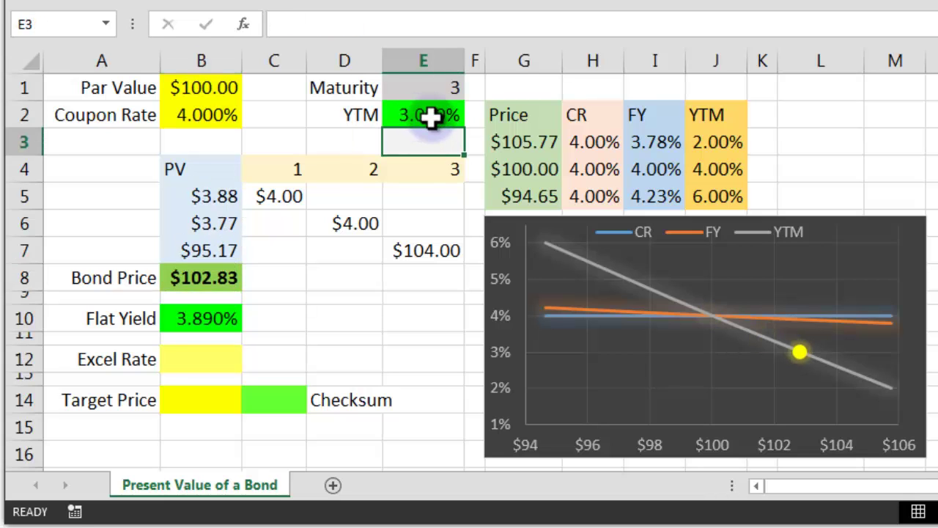
pyautogui.click(220, 277)
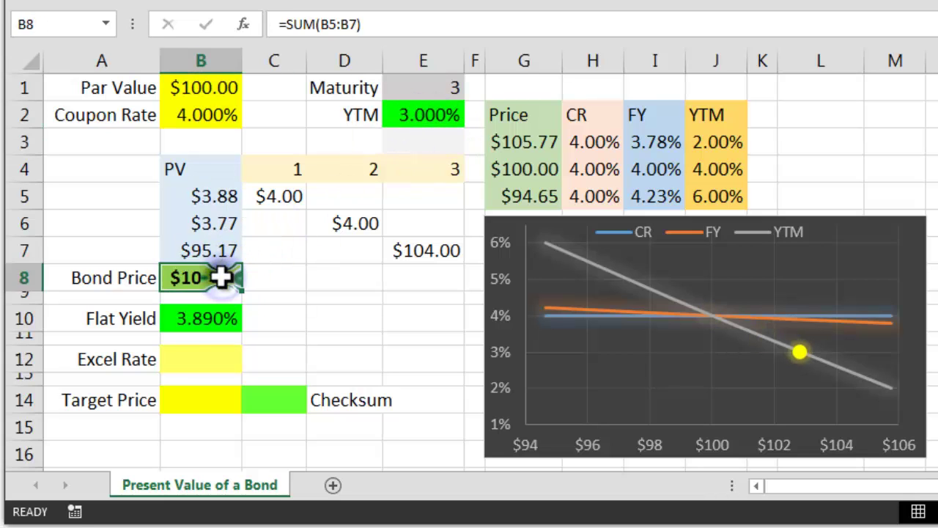
pyautogui.click(435, 116)
pyautogui.write('5')
pyautogui.press('Return')
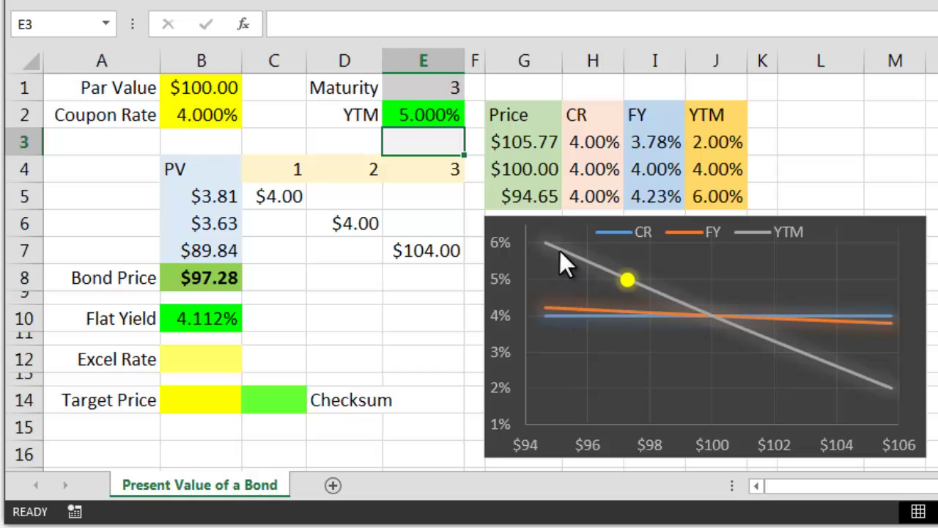
pyautogui.moveTo(560, 250)
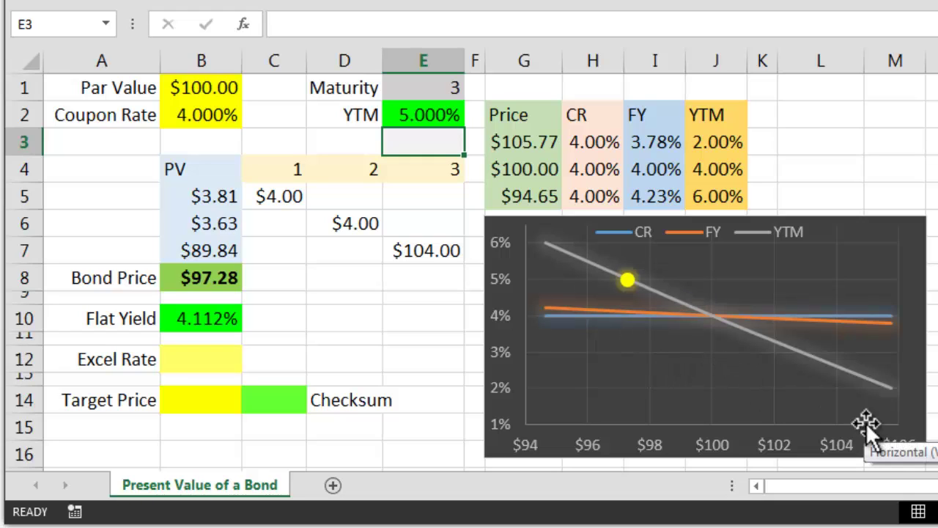
pyautogui.moveTo(867, 378)
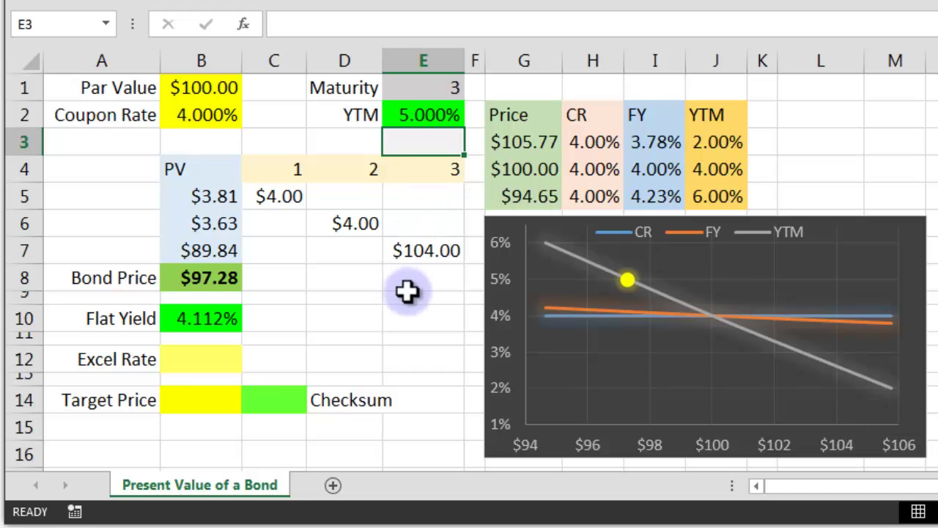
pyautogui.click(202, 356)
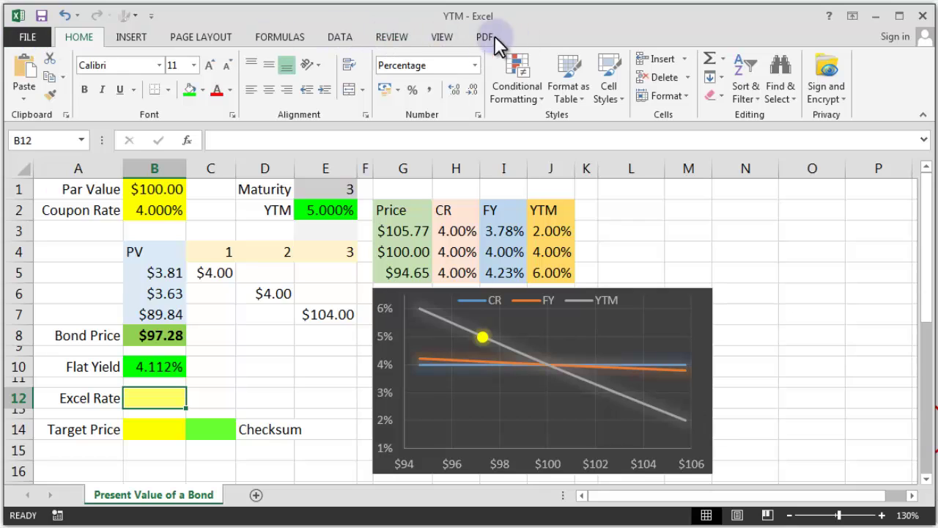
# Tick Developer under Main Tabs in Excel Options' Customize Ribbon and confirm.
pyautogui.click(35, 39)
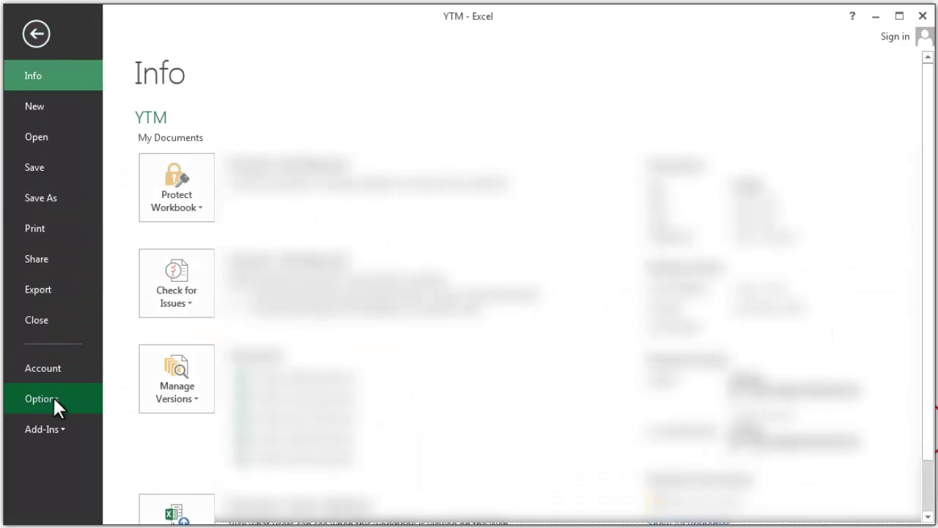
pyautogui.click(51, 400)
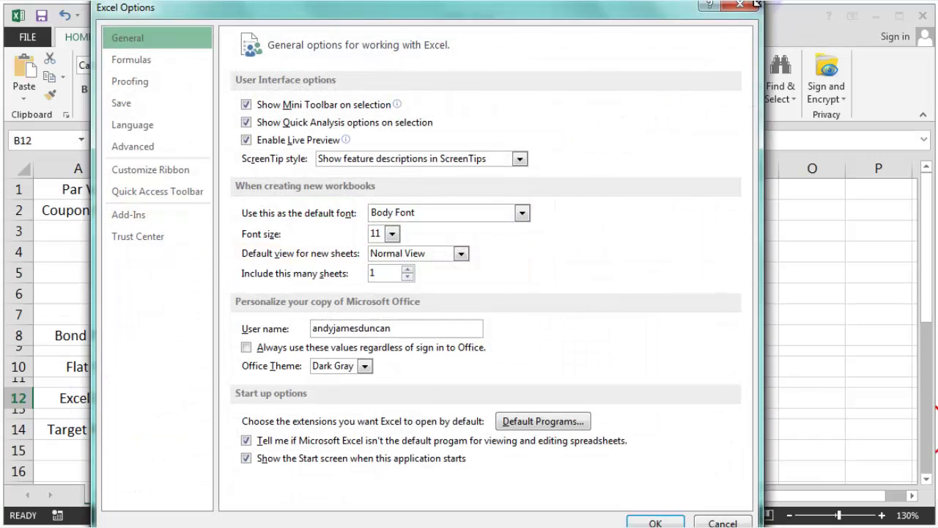
pyautogui.moveTo(761, 3); pyautogui.dragTo(648, 69)
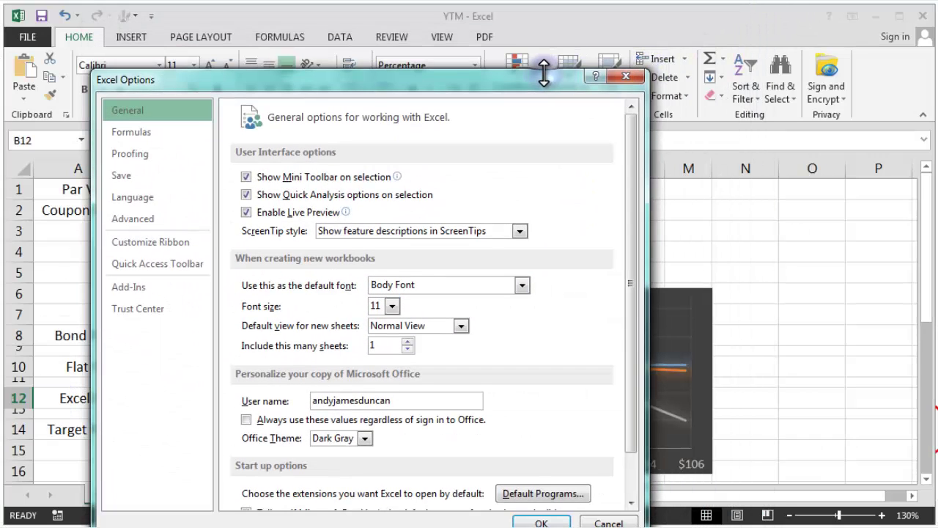
pyautogui.moveTo(514, 72); pyautogui.dragTo(506, 21)
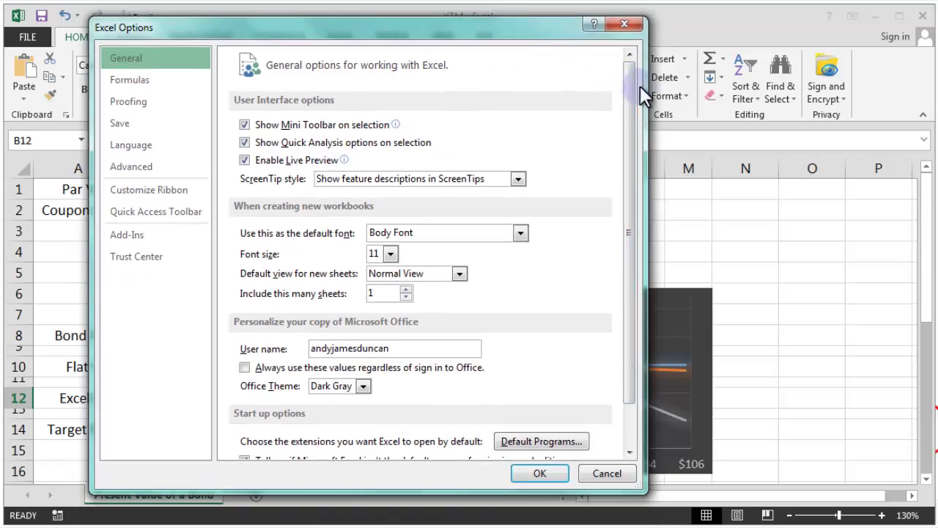
pyautogui.moveTo(645, 84); pyautogui.dragTo(817, 84)
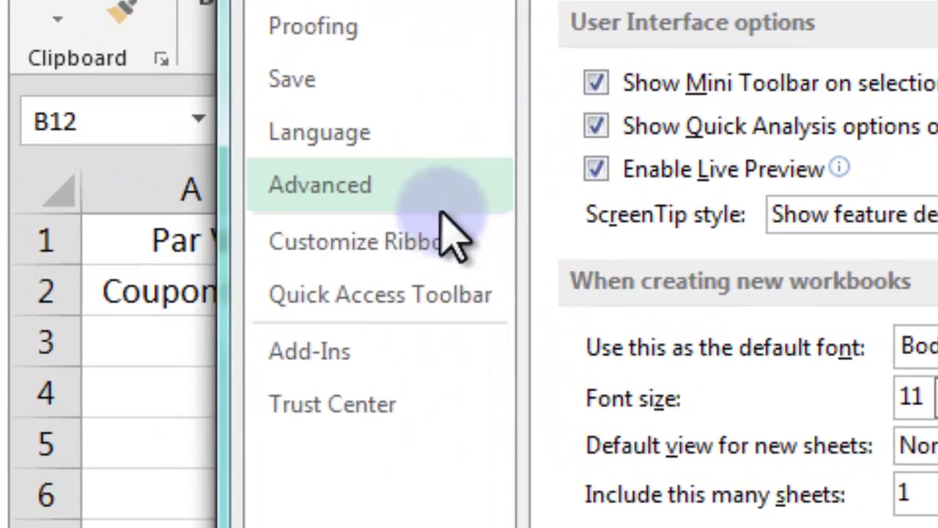
pyautogui.click(177, 196)
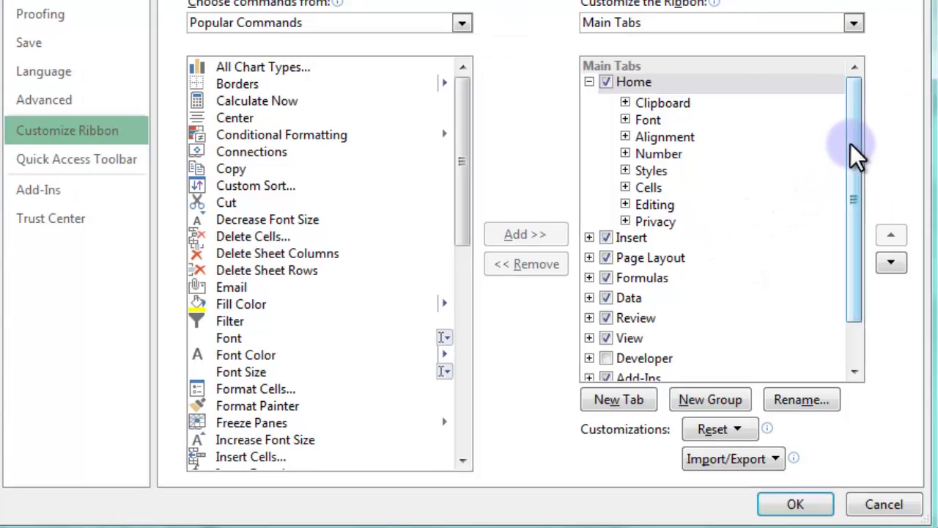
pyautogui.moveTo(850, 143); pyautogui.dragTo(846, 202)
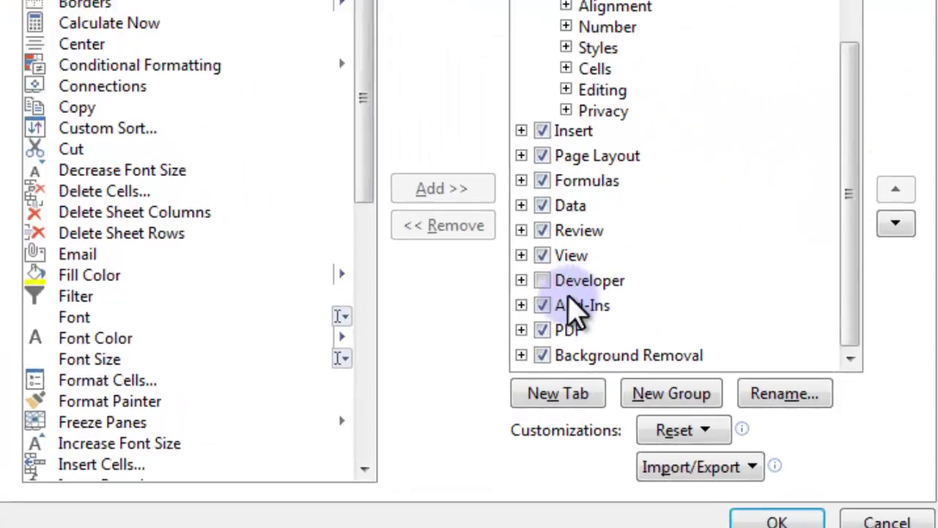
pyautogui.click(605, 309)
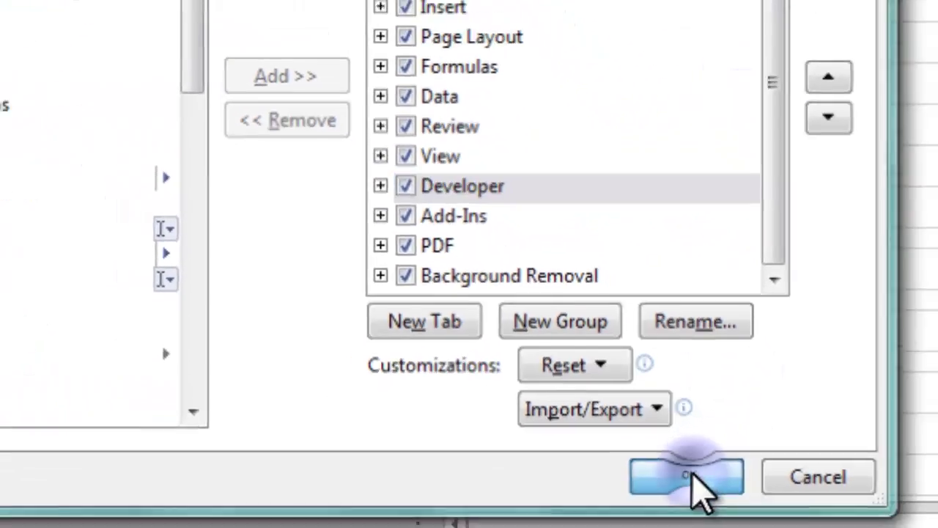
pyautogui.click(710, 516)
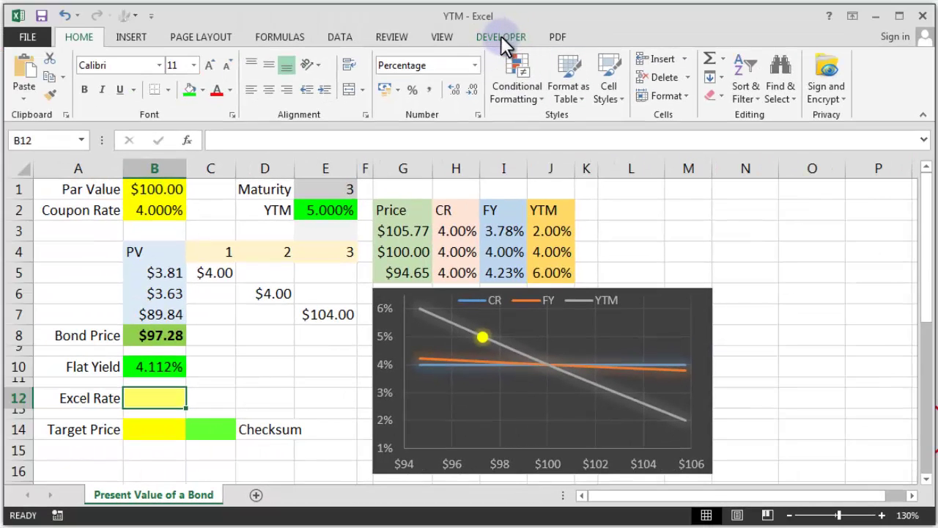
# Draw a Form Controls scroll bar across row 3 from the Developer tab.
pyautogui.click(497, 38)
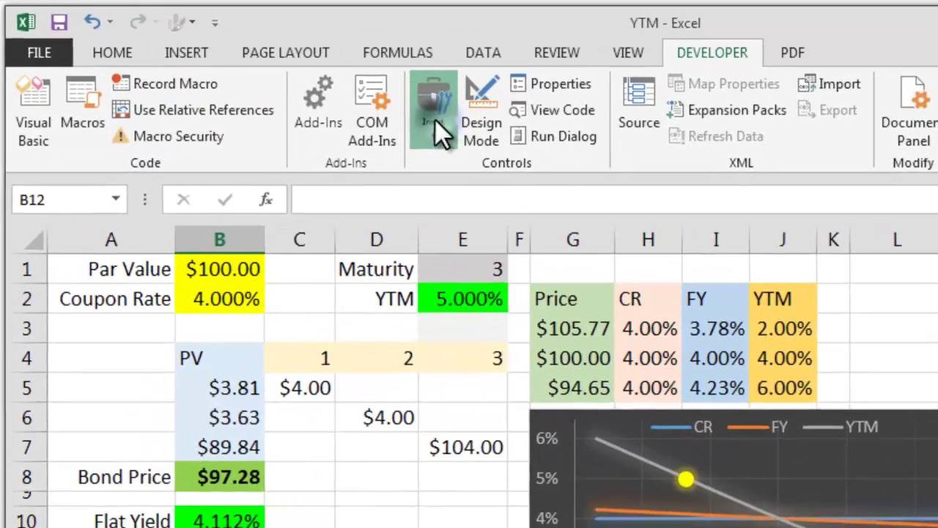
pyautogui.click(305, 89)
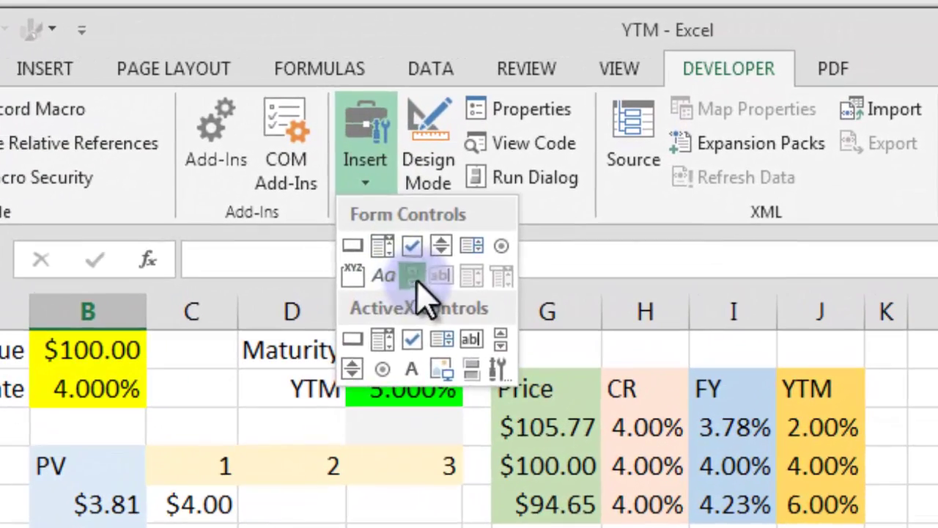
pyautogui.click(451, 254)
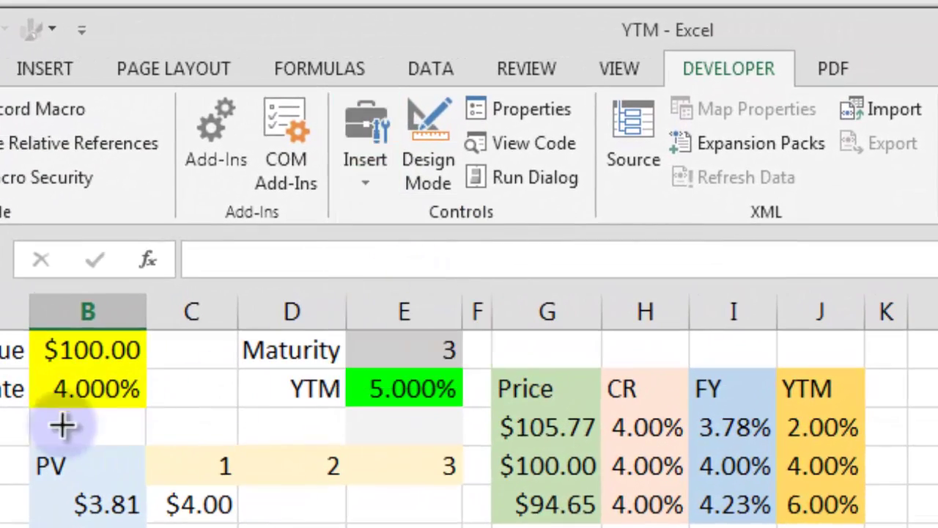
pyautogui.moveTo(31, 411); pyautogui.dragTo(347, 446)
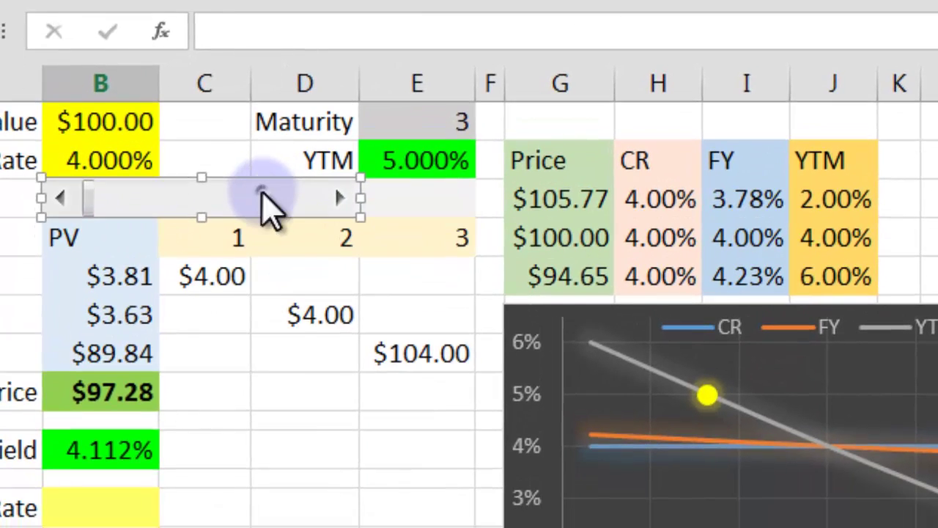
# Set the scroll bar's cell link to $E$3 in Format Control.
pyautogui.rightClick(262, 273)
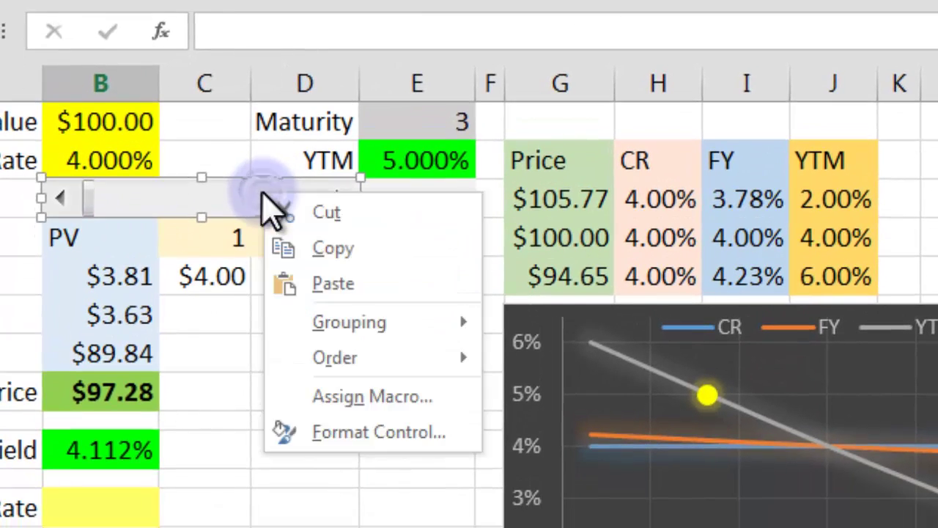
pyautogui.click(396, 434)
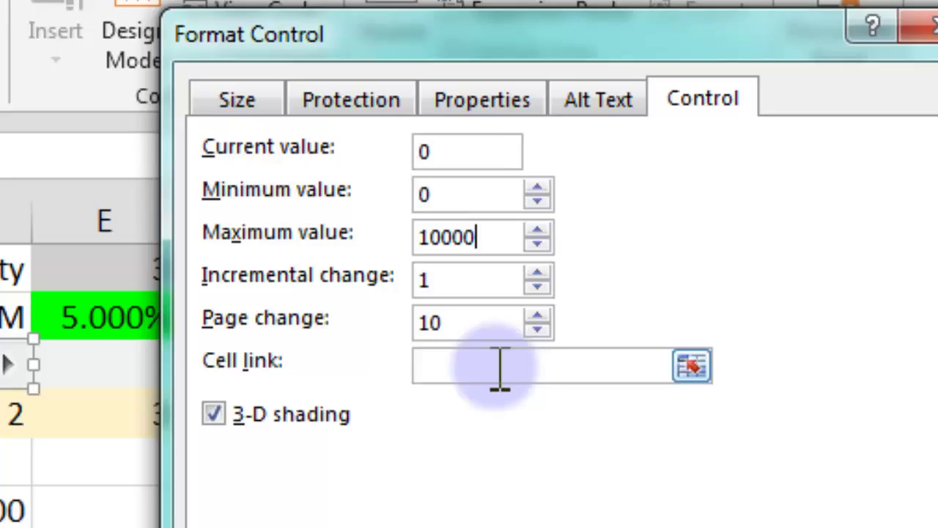
pyautogui.click(396, 365)
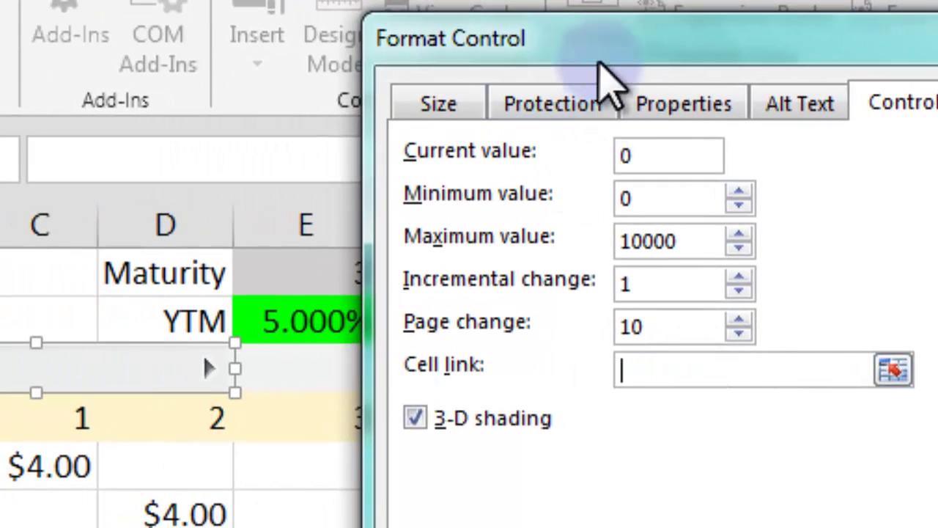
pyautogui.moveTo(597, 58); pyautogui.dragTo(892, 37)
pyautogui.click(345, 363)
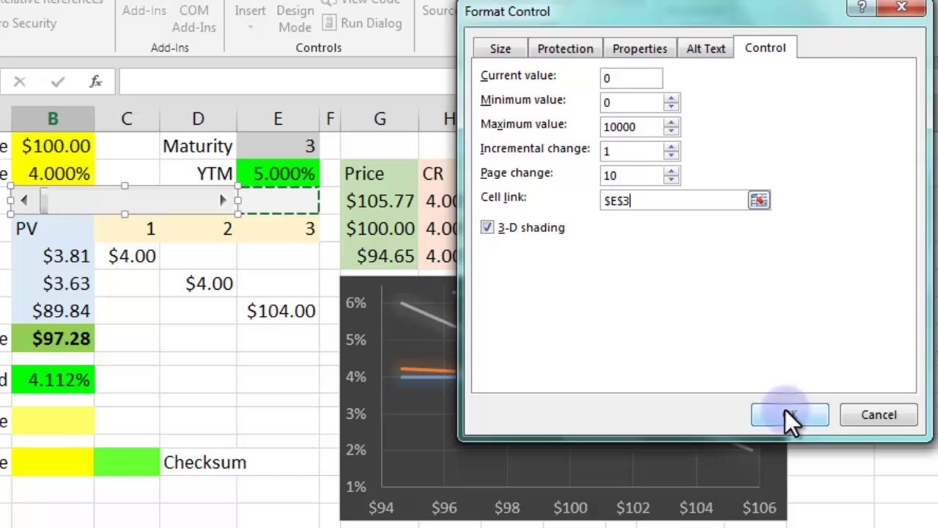
pyautogui.click(790, 416)
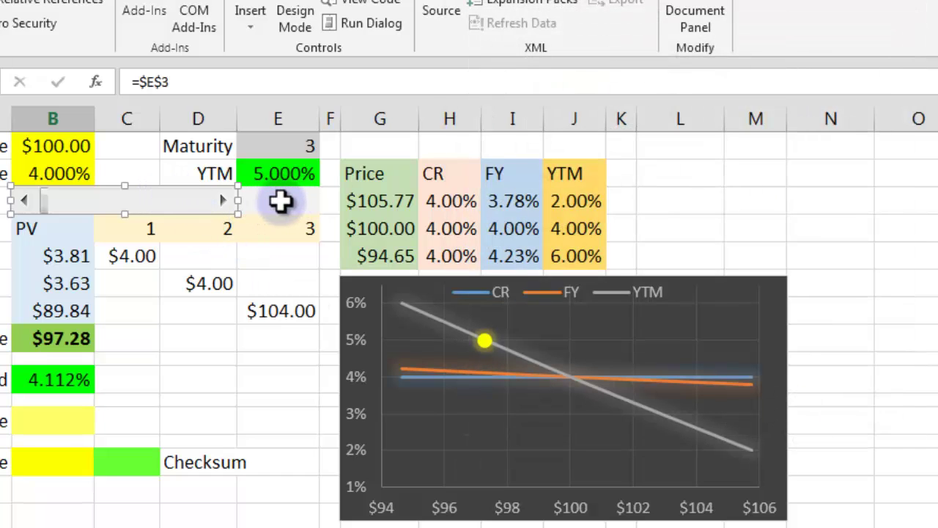
# Move the scroll bar to confirm it writes its value into E3.
pyautogui.click(283, 281)
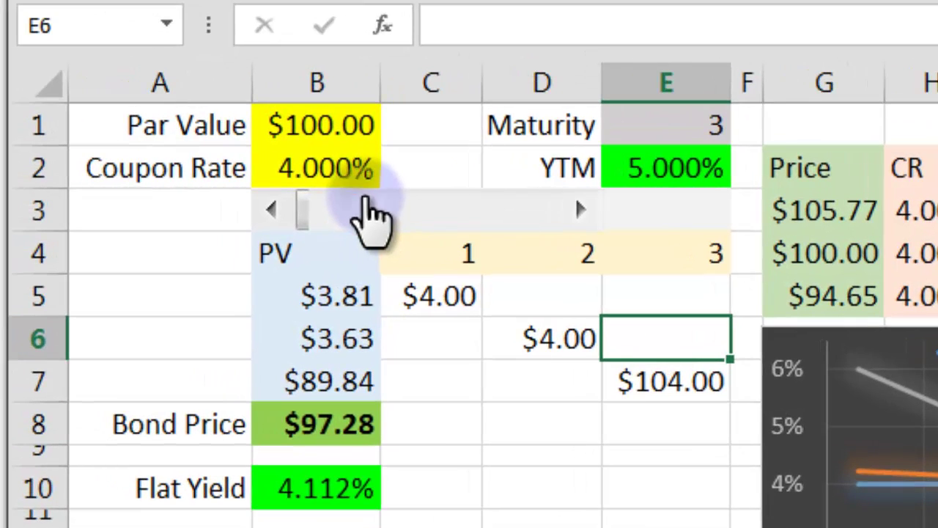
pyautogui.click(114, 199)
pyautogui.moveTo(301, 205); pyautogui.dragTo(517, 218)
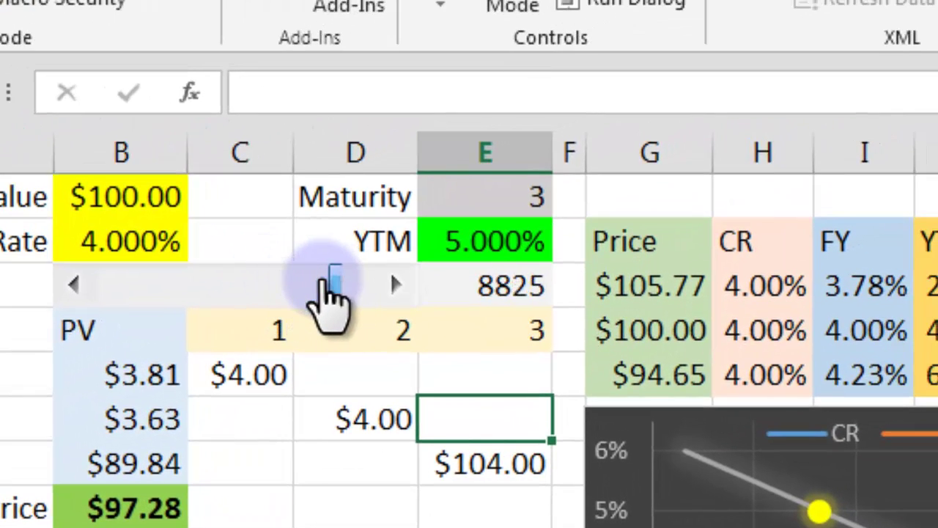
pyautogui.moveTo(330, 293); pyautogui.dragTo(220, 315)
pyautogui.click(481, 283)
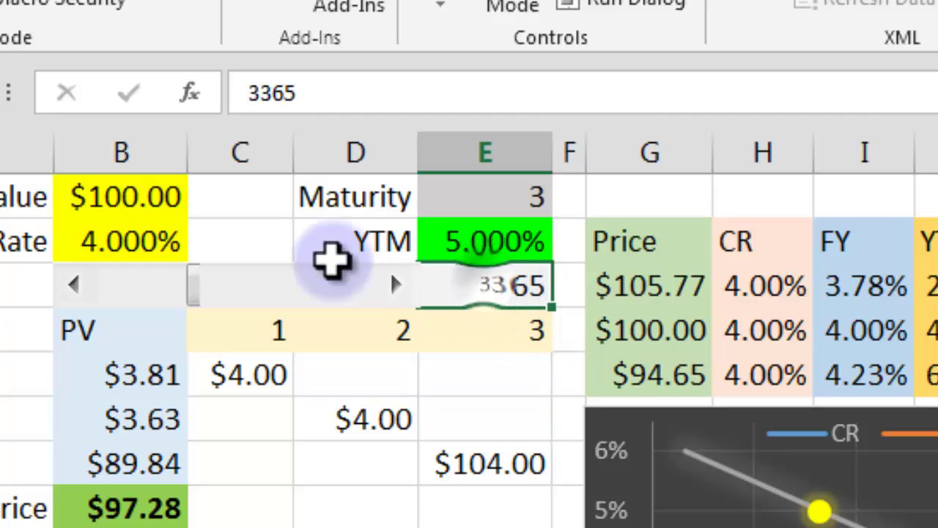
# Enter =E3/100000 in E2 and test it with the scroll bar, reaching 7.443%.
pyautogui.click(489, 246)
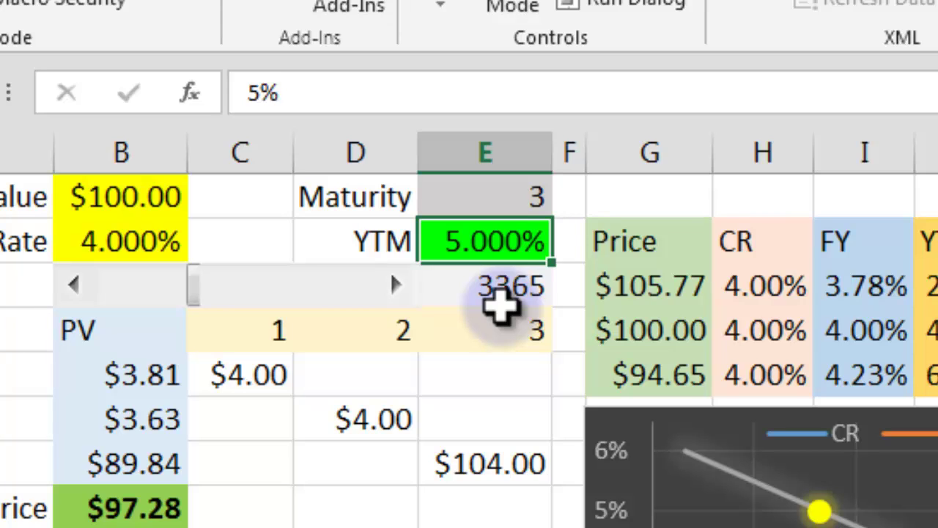
pyautogui.write('=')
pyautogui.click(511, 290)
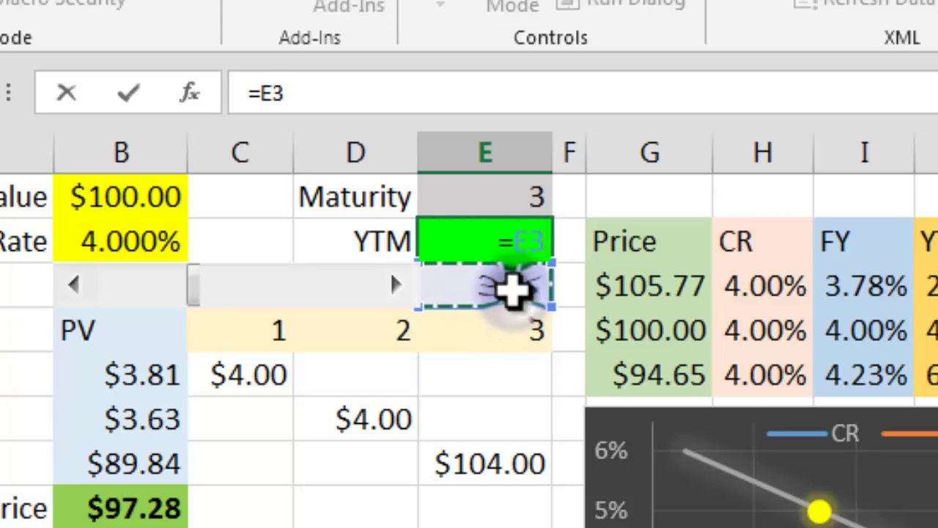
pyautogui.write('/100000')
pyautogui.hotkey('ctrl', 'Return')
pyautogui.click(511, 290)
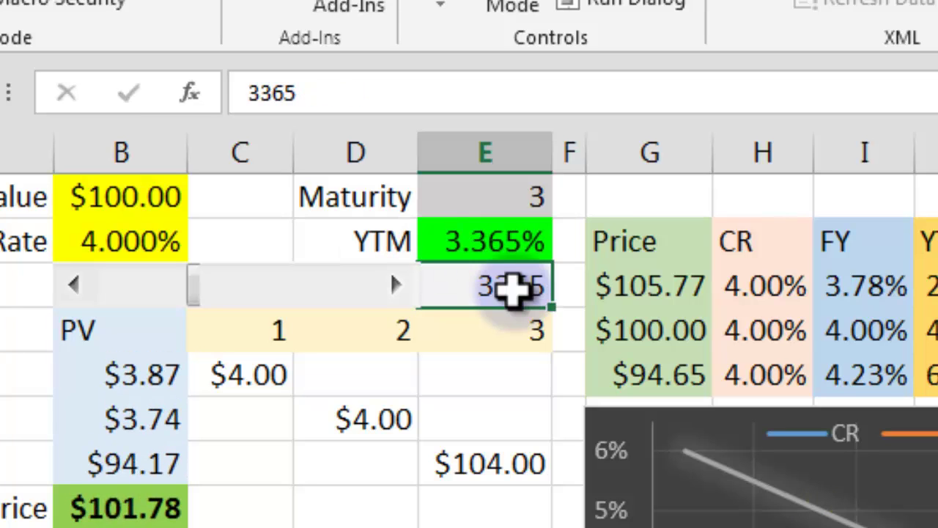
pyautogui.moveTo(195, 284); pyautogui.dragTo(295, 280)
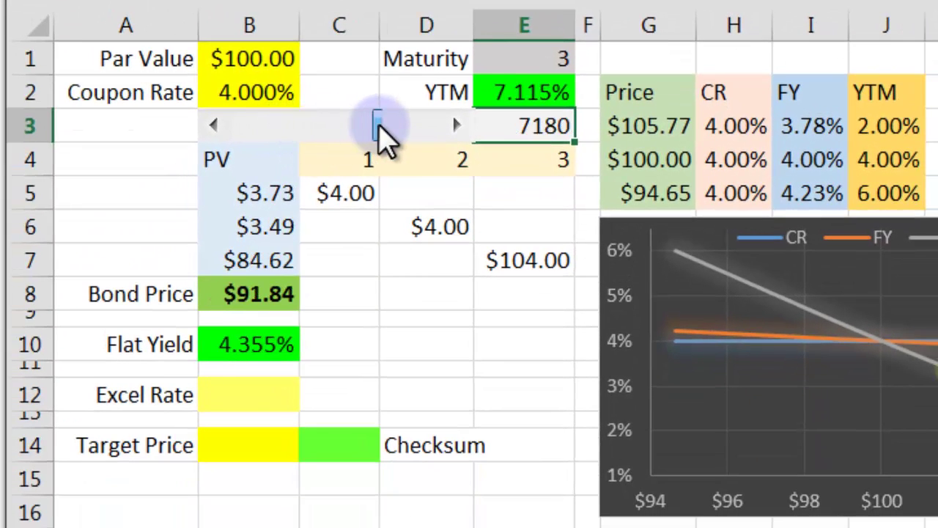
pyautogui.moveTo(381, 132); pyautogui.dragTo(384, 129)
# Inspect the YTM cell E2 and the note showing its formula.
pyautogui.click(546, 89)
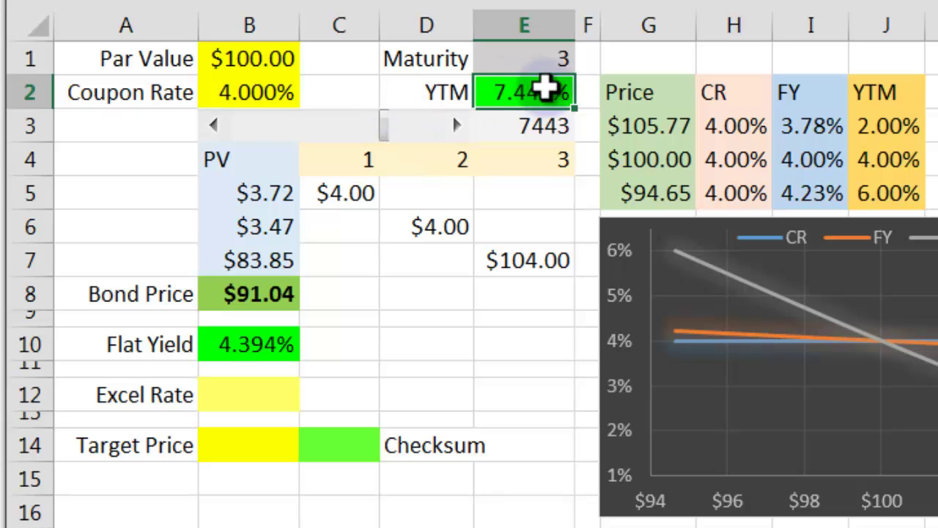
pyautogui.moveTo(546, 89)
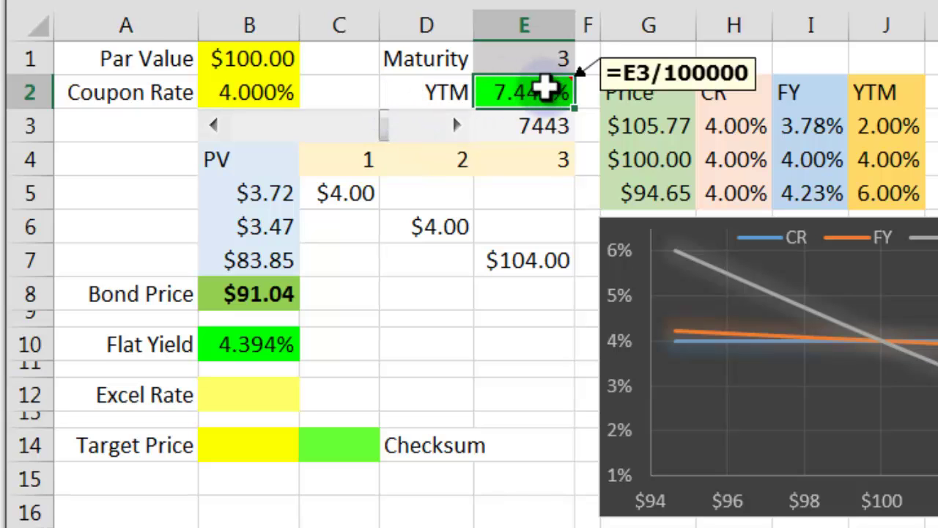
pyautogui.click(700, 55)
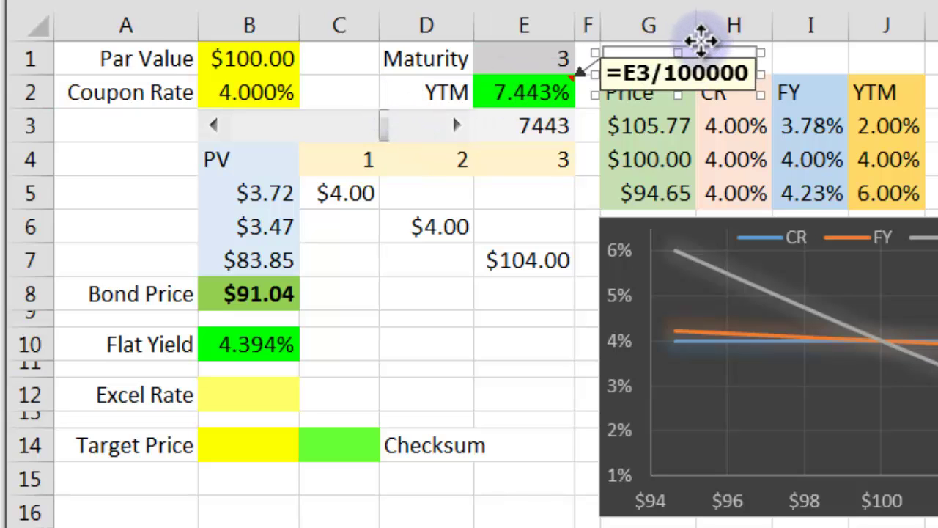
pyautogui.click(843, 59)
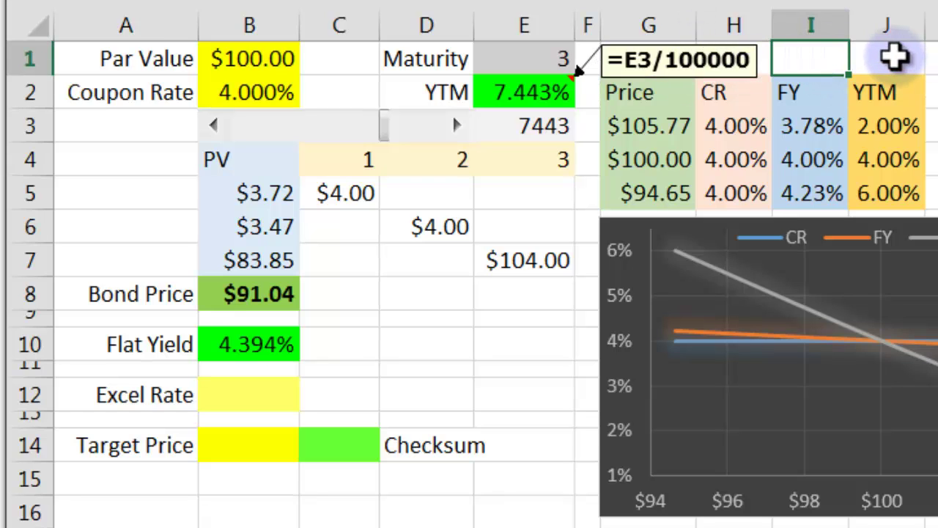
pyautogui.click(892, 57)
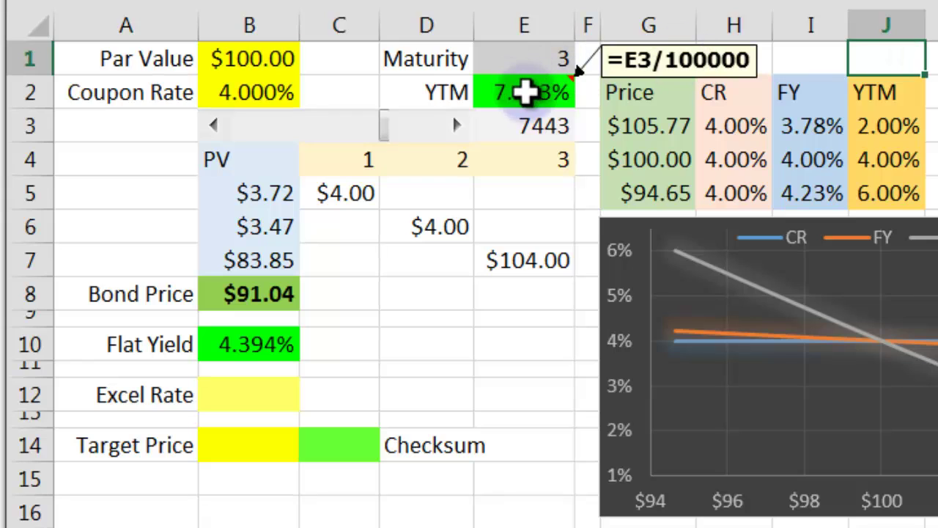
pyautogui.click(524, 96)
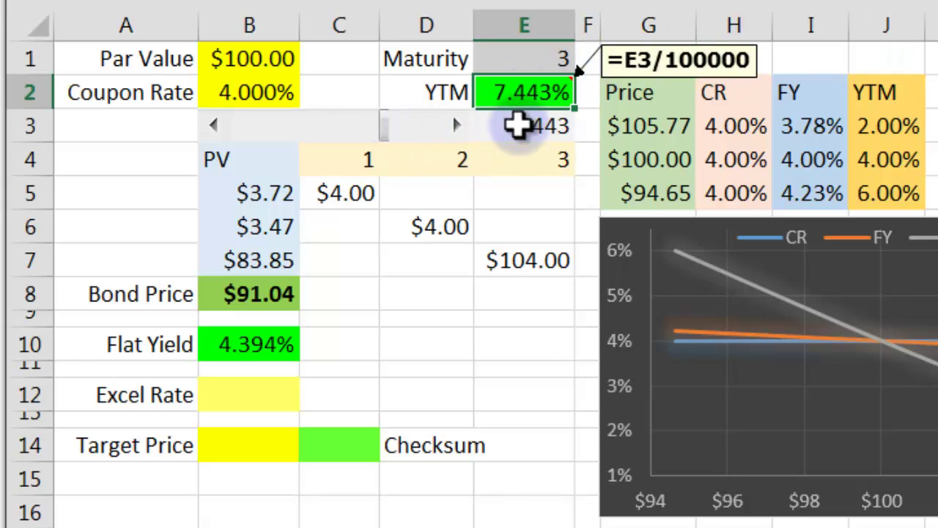
# Widen the scroll bar, then resize it back to its original length.
pyautogui.keyDown('ctrl'); pyautogui.click(409, 121); pyautogui.keyUp('ctrl')
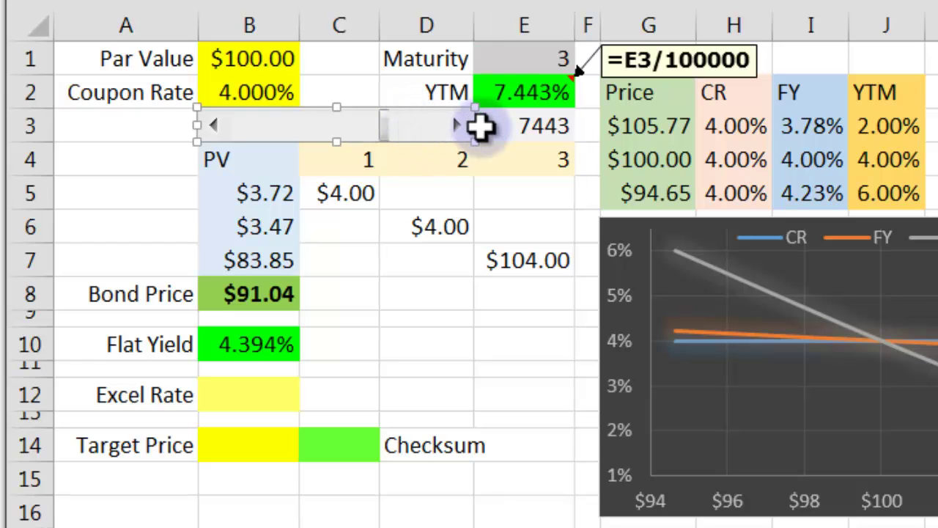
pyautogui.moveTo(475, 126); pyautogui.dragTo(576, 126)
pyautogui.click(524, 295)
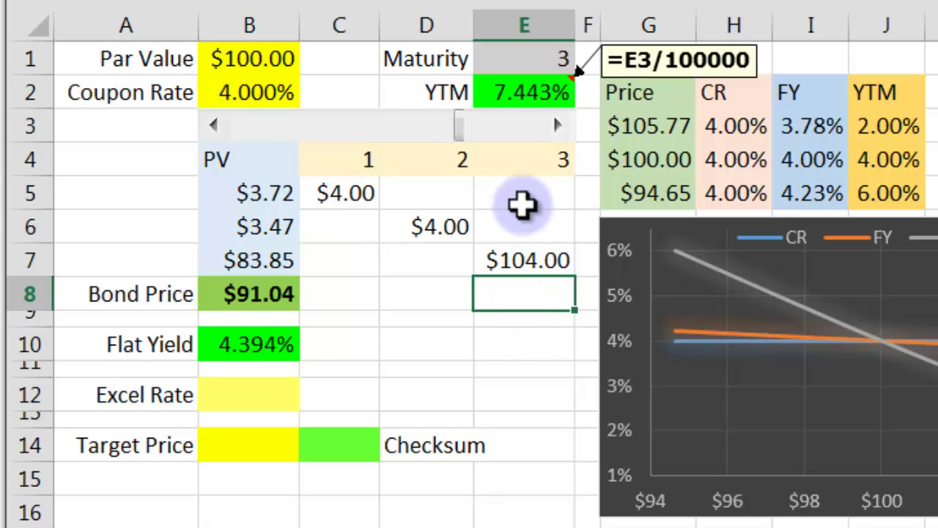
pyautogui.keyDown('ctrl'); pyautogui.click(399, 119); pyautogui.keyUp('ctrl')
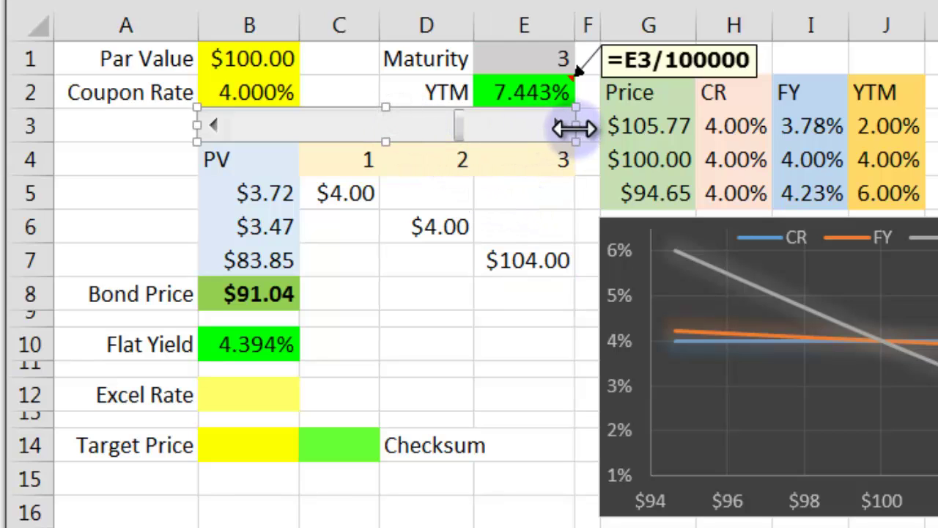
pyautogui.moveTo(565, 126); pyautogui.dragTo(475, 126)
pyautogui.click(518, 313)
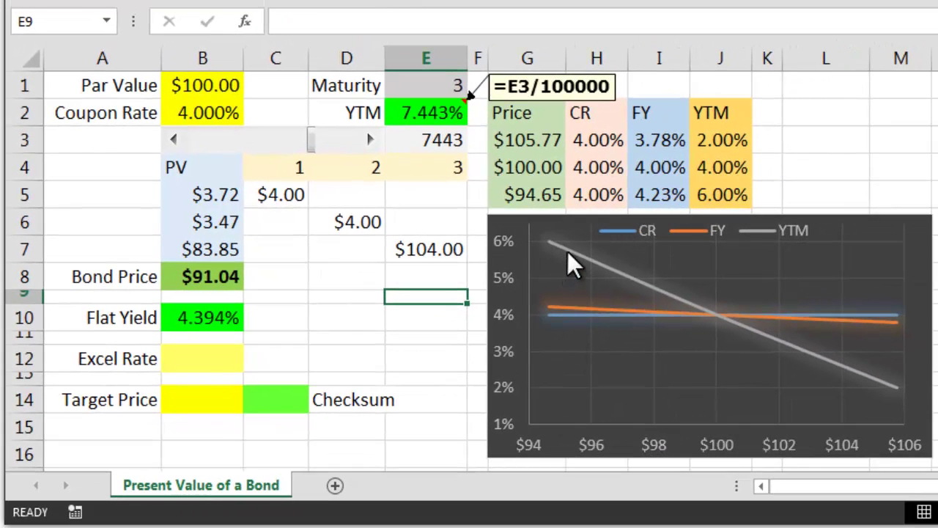
# Nudge the scroll bar until Bond Price shows exactly $95.00 at 5.867% YTM.
pyautogui.moveTo(624, 248)
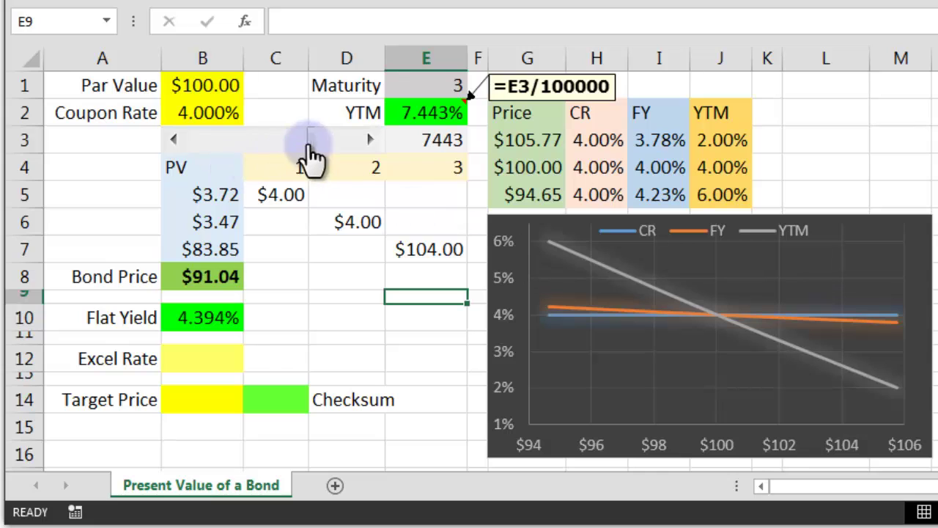
pyautogui.click(234, 275)
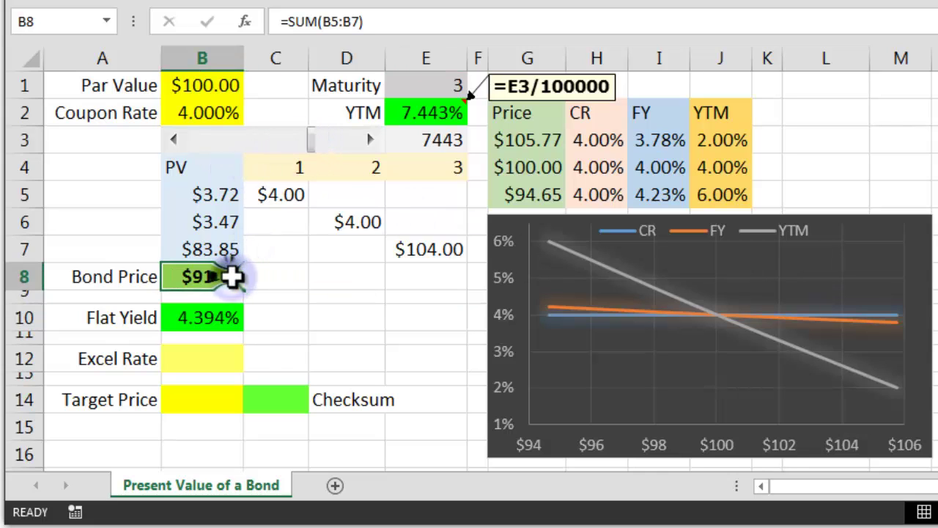
pyautogui.moveTo(311, 142); pyautogui.dragTo(286, 146)
pyautogui.click(329, 145)
pyautogui.click(329, 146)
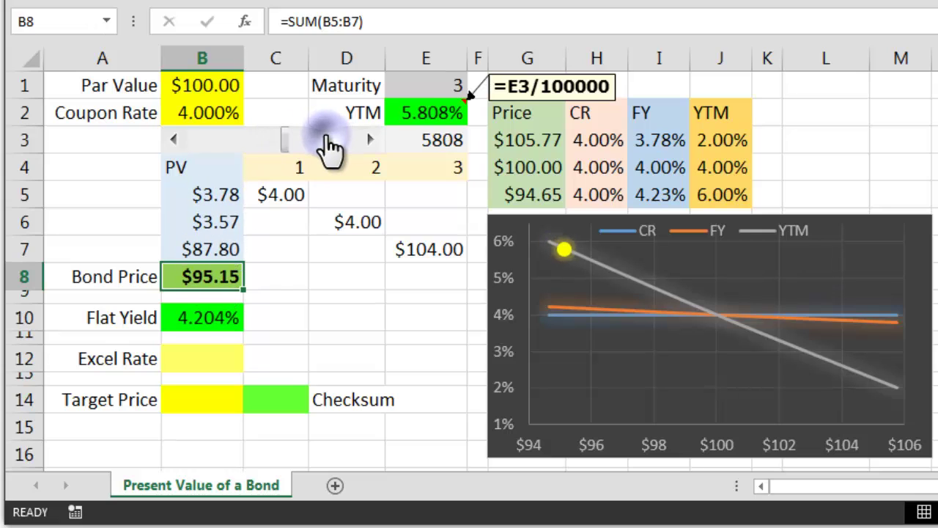
pyautogui.click(329, 146)
pyautogui.click(329, 145)
pyautogui.click(329, 146)
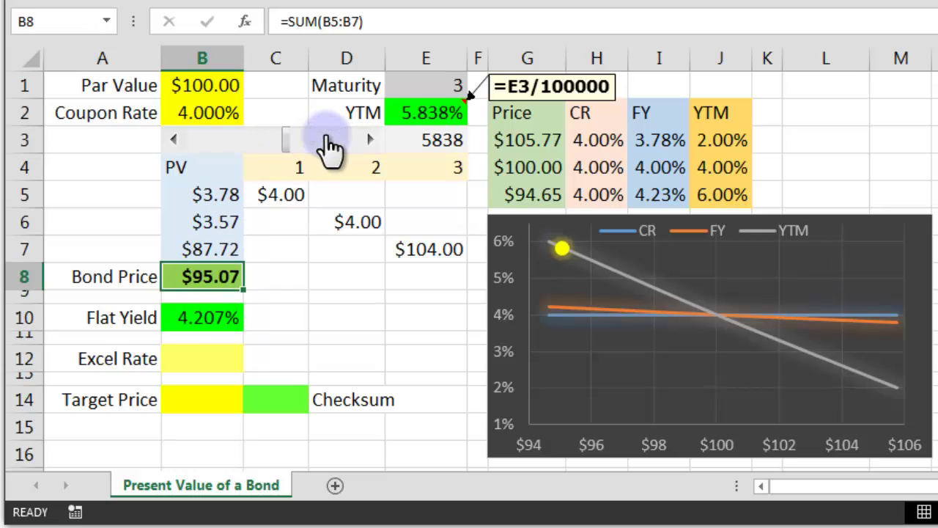
pyautogui.click(329, 146)
pyautogui.click(329, 145)
pyautogui.click(329, 145)
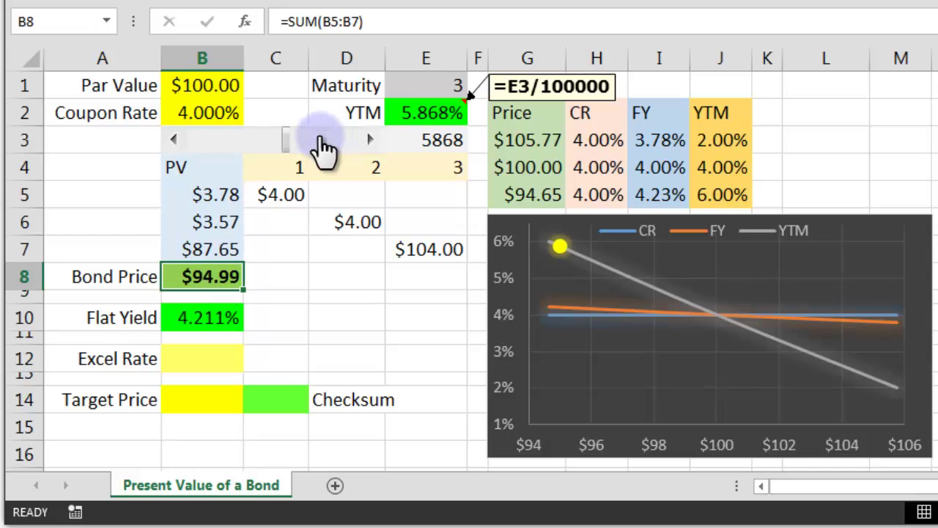
pyautogui.click(174, 141)
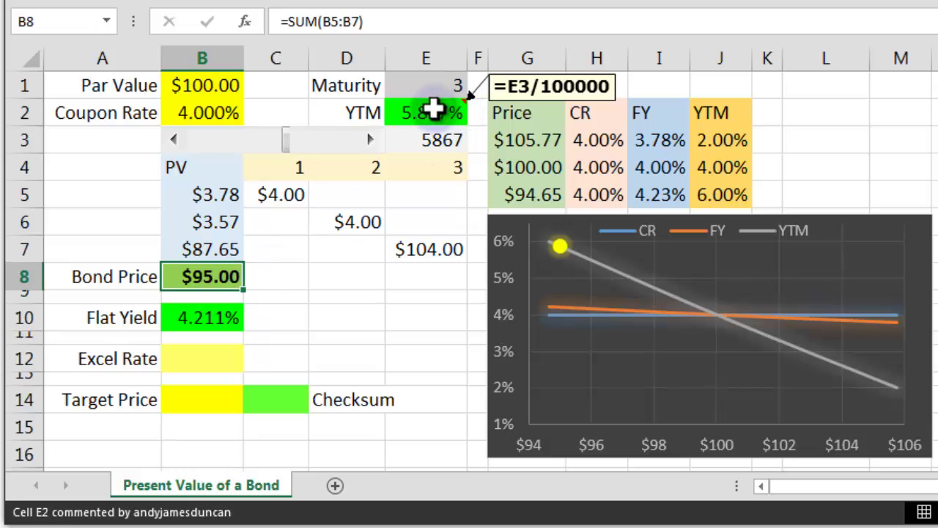
pyautogui.click(439, 110)
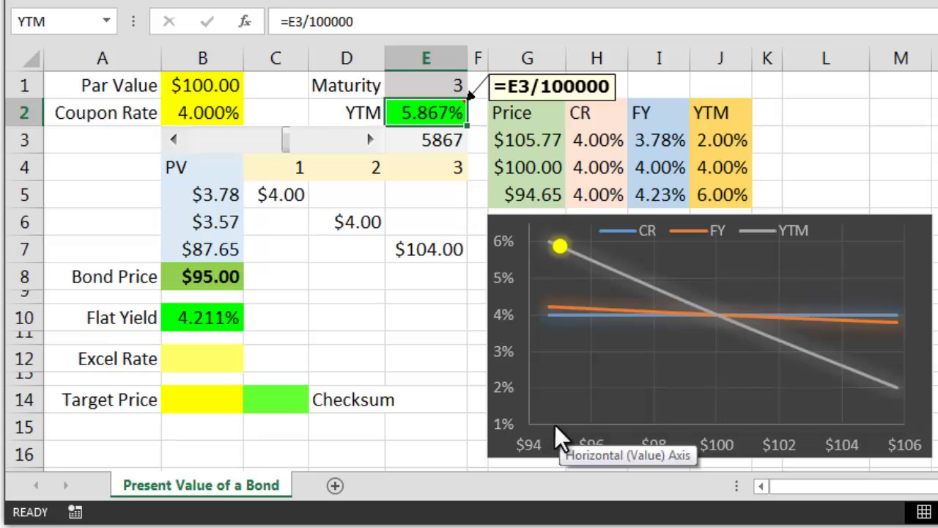
pyautogui.moveTo(560, 247)
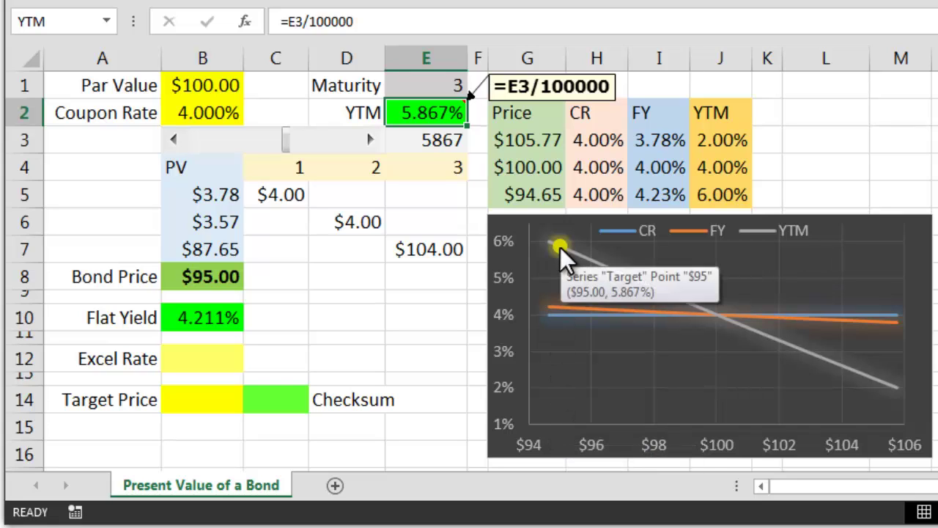
# Enter =RATE(Maturity,Par_Value*Coupon_Rate,-B8,Par_Value) in B12.
pyautogui.click(216, 361)
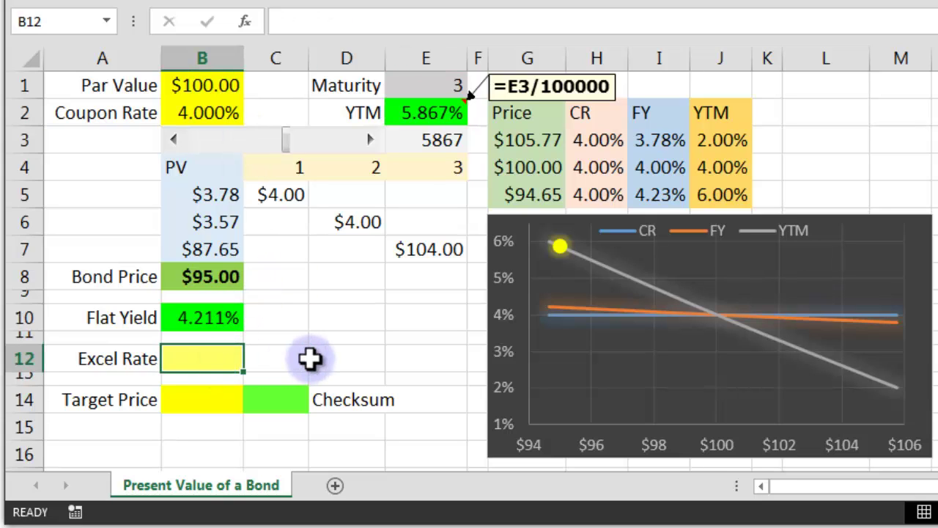
pyautogui.write('=rate(')
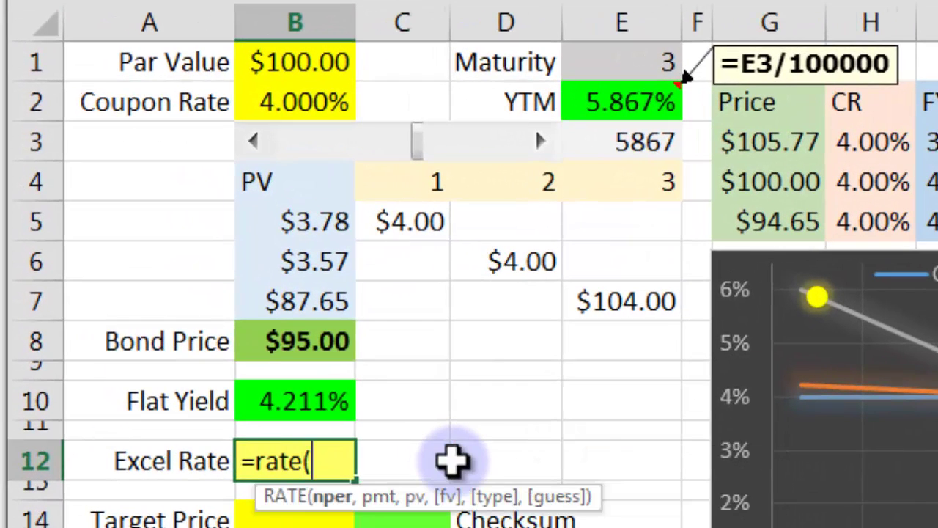
pyautogui.click(627, 66)
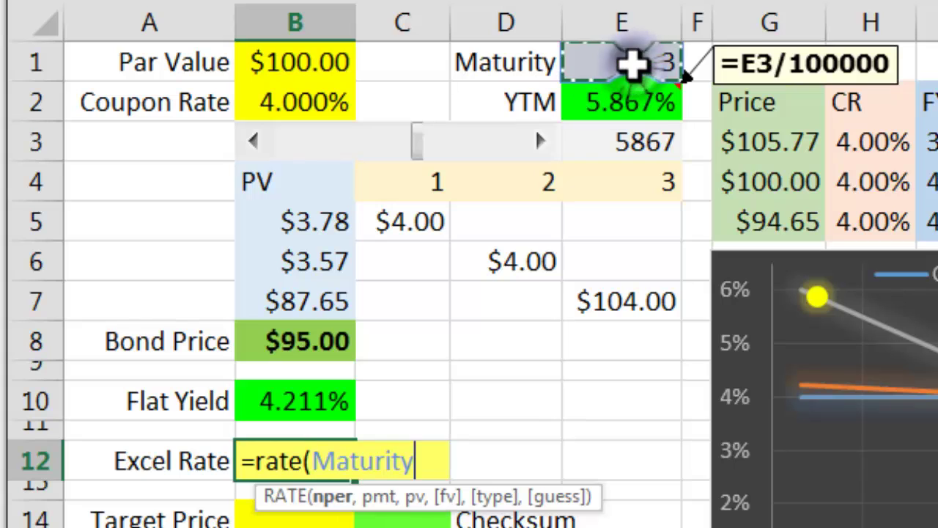
pyautogui.write(',')
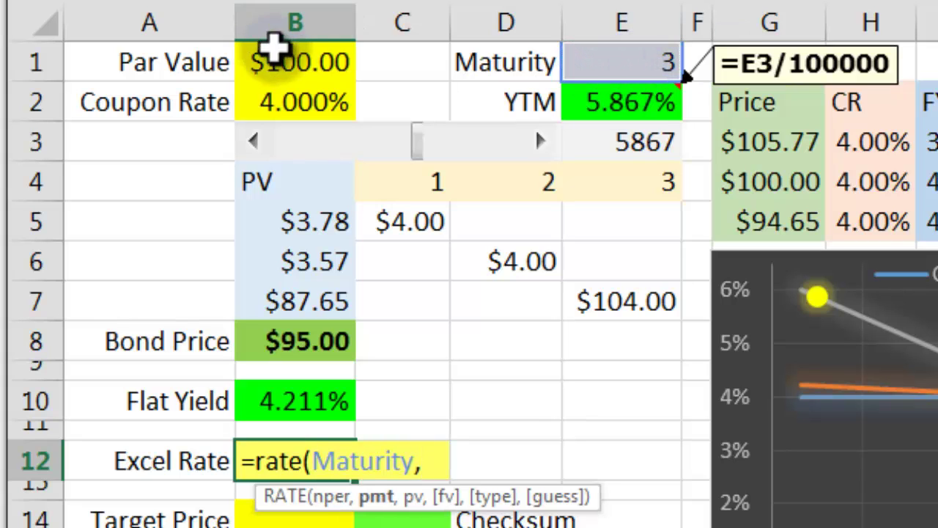
pyautogui.click(295, 65)
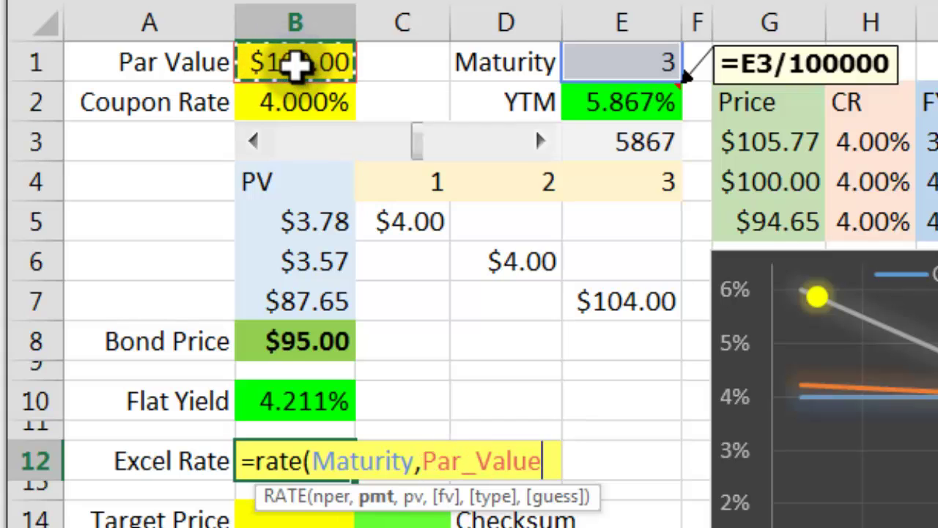
pyautogui.write('*')
pyautogui.click(308, 92)
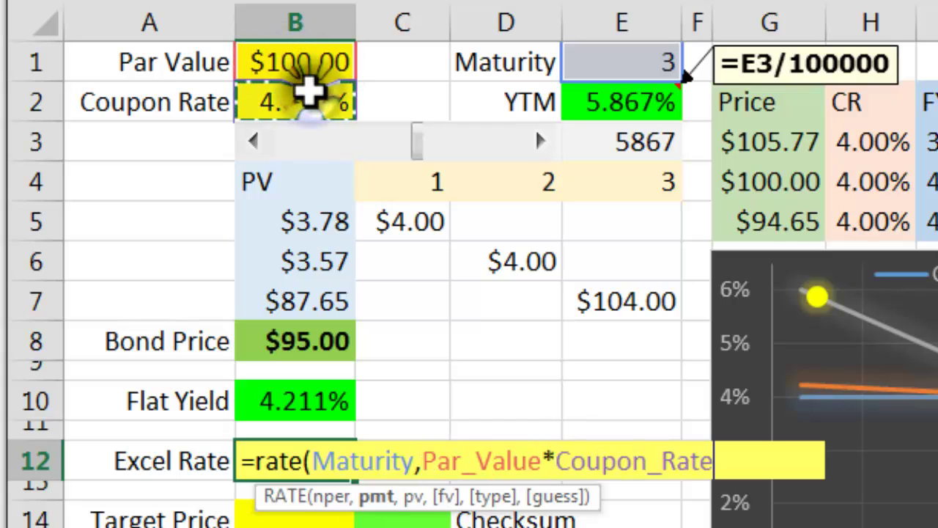
pyautogui.write(',-')
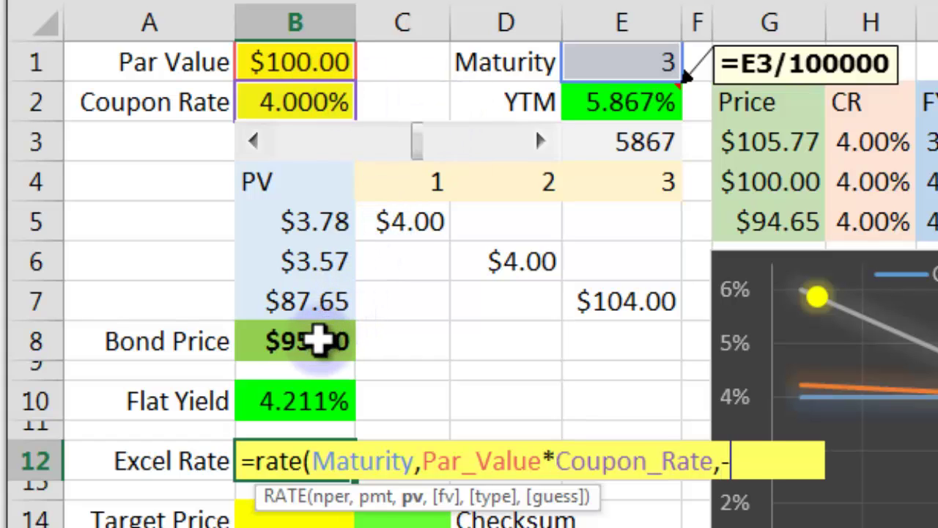
pyautogui.click(321, 339)
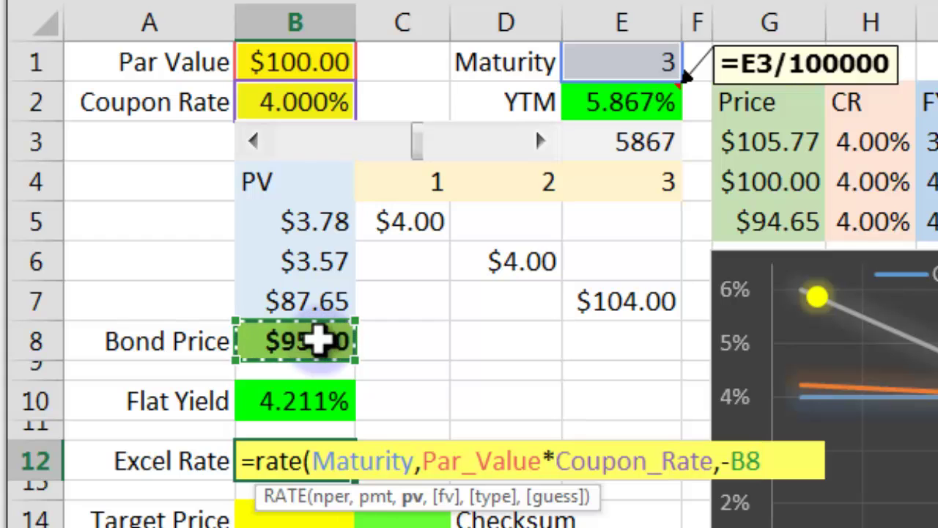
pyautogui.write(',')
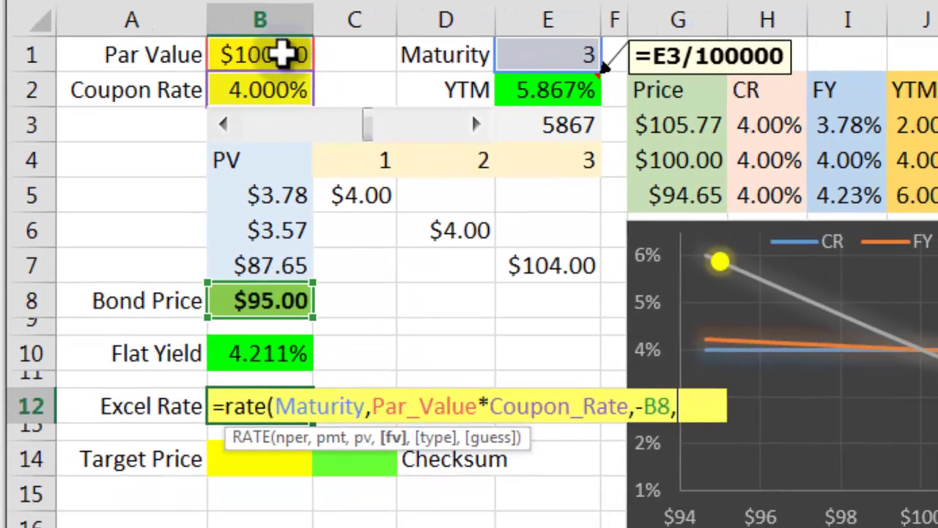
pyautogui.click(283, 54)
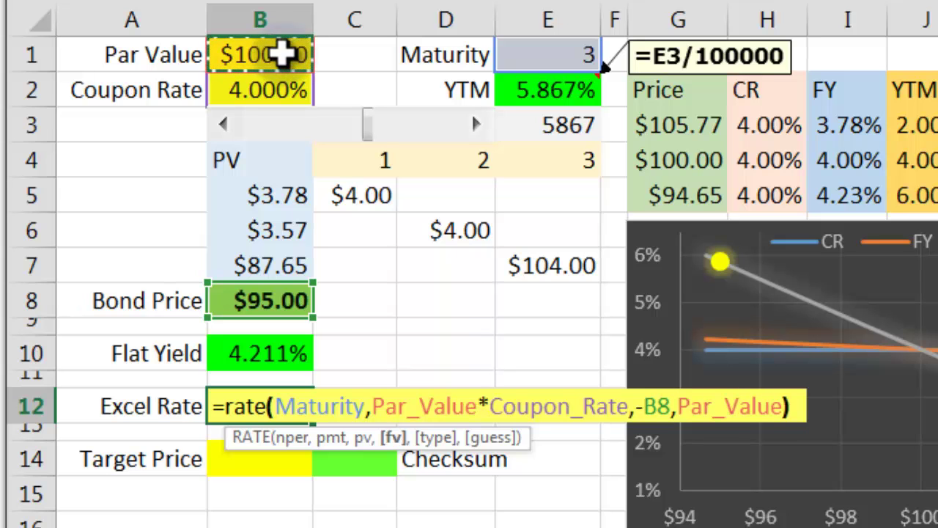
pyautogui.write(')')
pyautogui.press('Return')
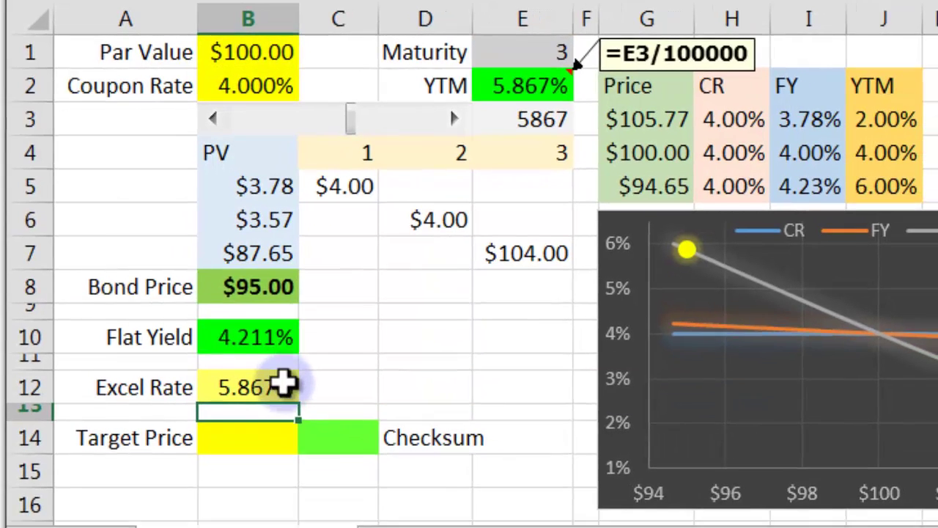
# Compare the 5.867% RATE result in B12 with the YTM in E2.
pyautogui.click(293, 406)
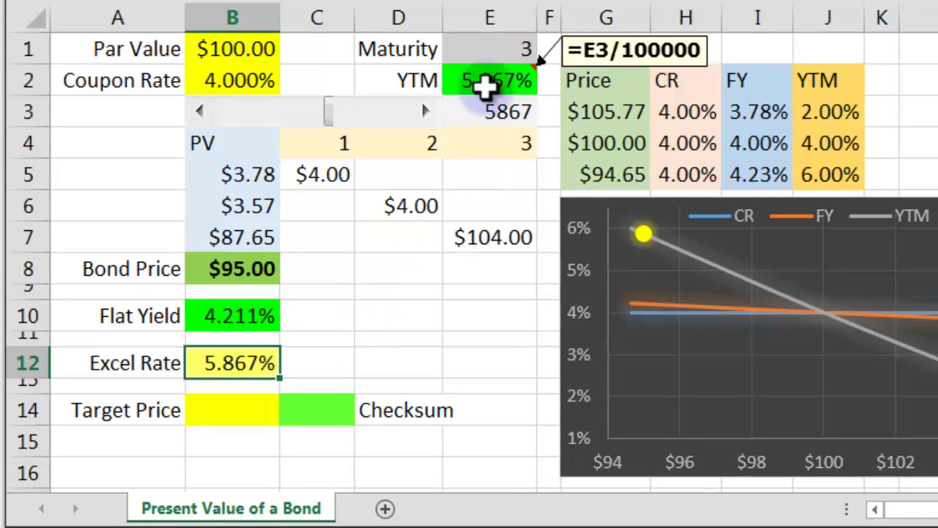
pyautogui.click(488, 81)
pyautogui.click(224, 359)
pyautogui.click(505, 86)
pyautogui.click(254, 357)
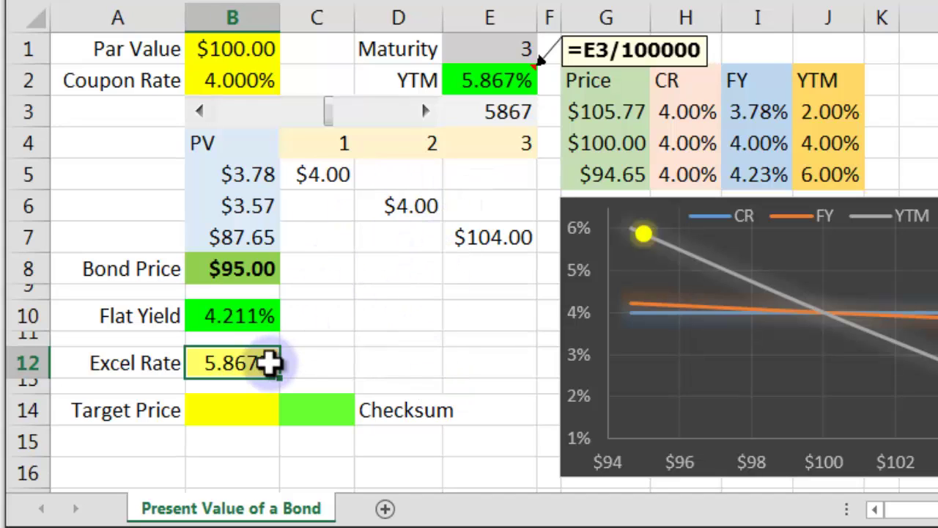
# Show B12's RATE formula note and move it down level with B12.
pyautogui.click(269, 363)
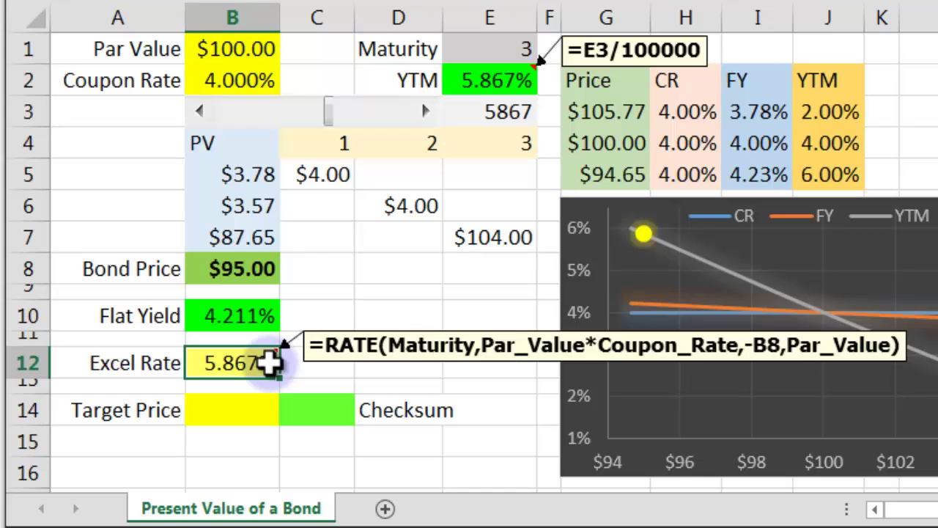
pyautogui.moveTo(609, 323); pyautogui.dragTo(628, 346)
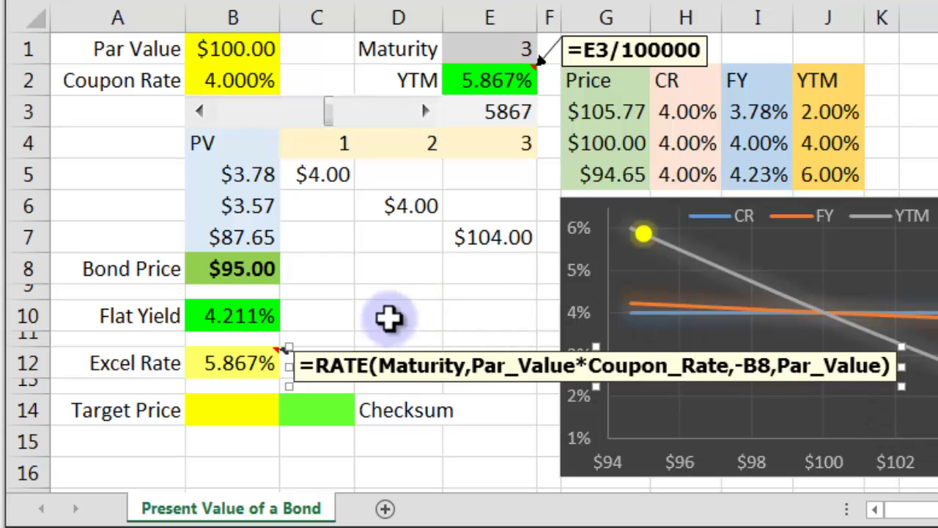
pyautogui.click(385, 308)
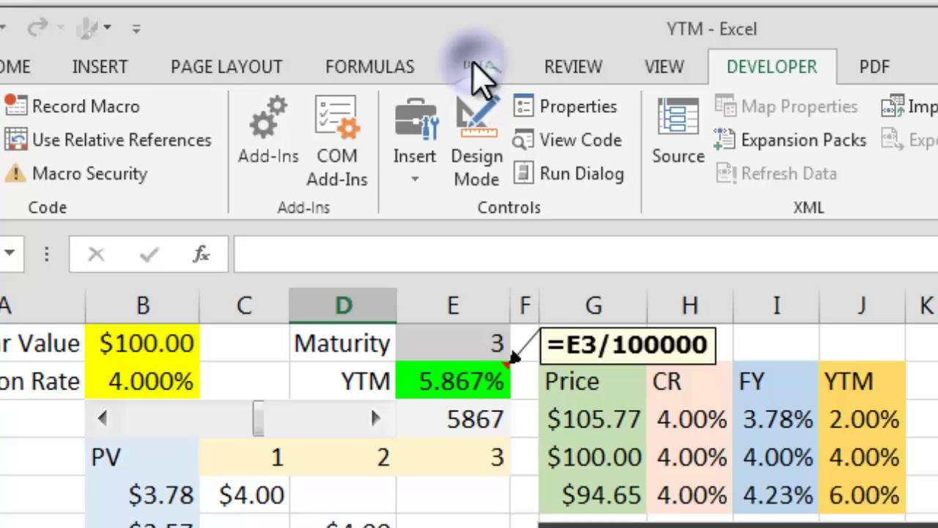
# Drag the scroll bar left to 3152, dropping YTM to 3.152% and raising the price to $102.39.
pyautogui.click(338, 36)
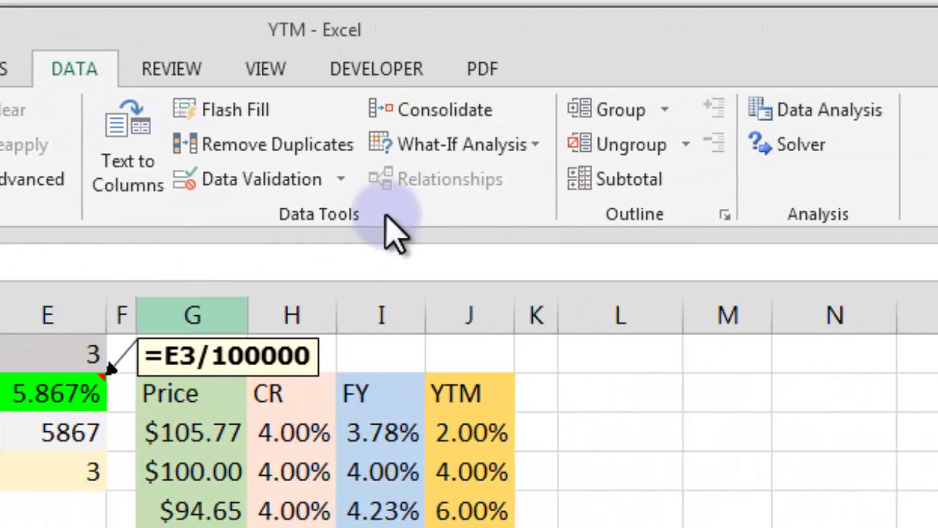
pyautogui.click(534, 145)
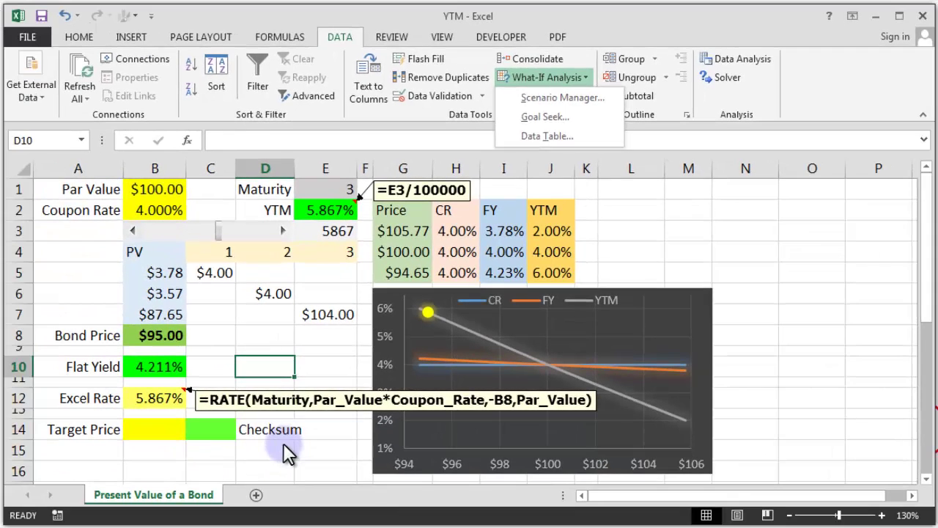
pyautogui.click(241, 442)
pyautogui.click(210, 432)
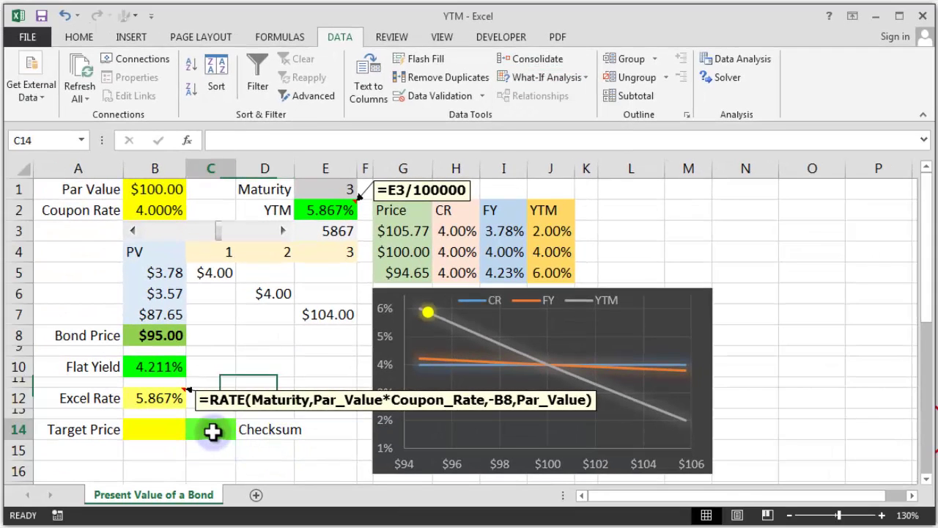
pyautogui.click(157, 429)
pyautogui.click(156, 335)
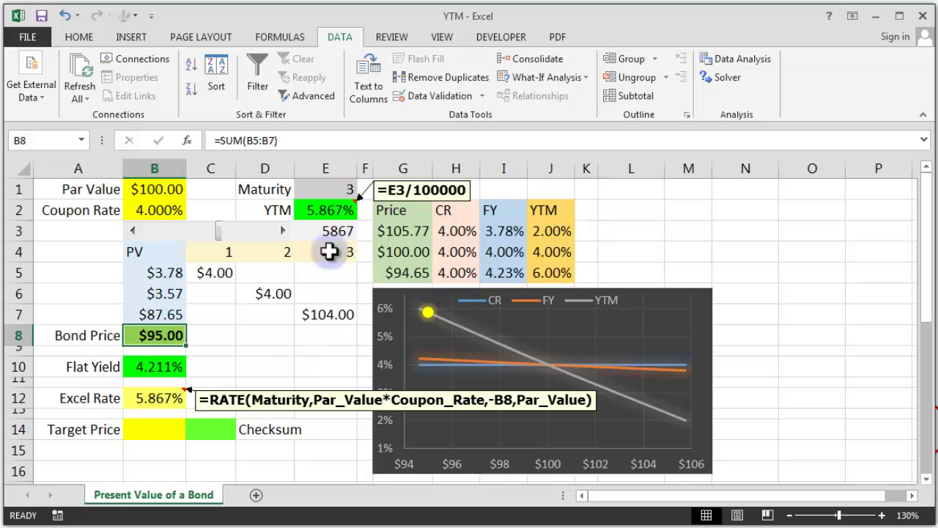
pyautogui.moveTo(218, 230); pyautogui.dragTo(188, 238)
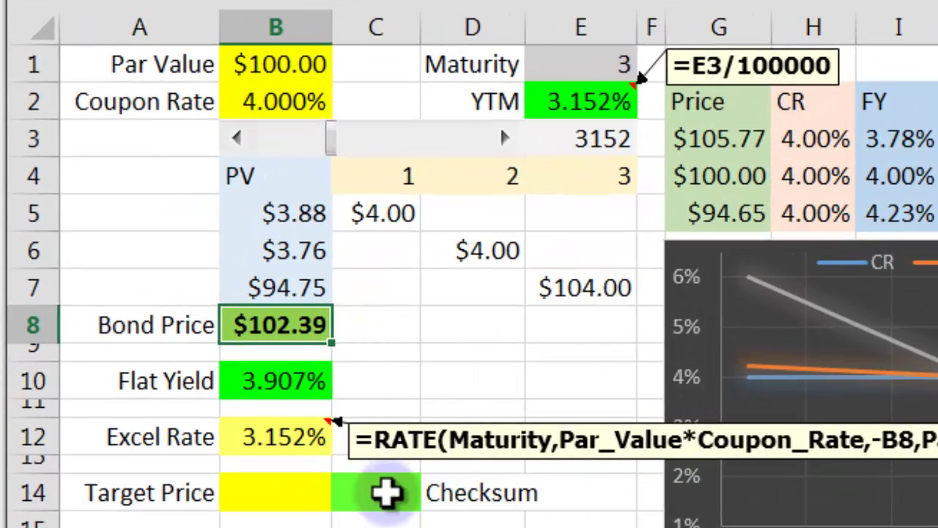
# Enter a $95.00 target price in B14 and the checksum =B8-B14 in C14, giving 7.39.
pyautogui.click(281, 482)
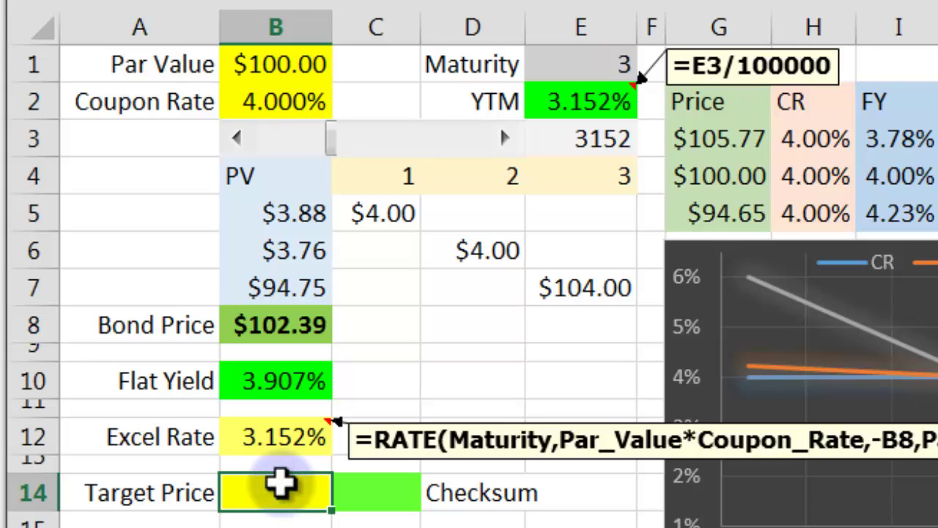
pyautogui.write('95')
pyautogui.press('Return')
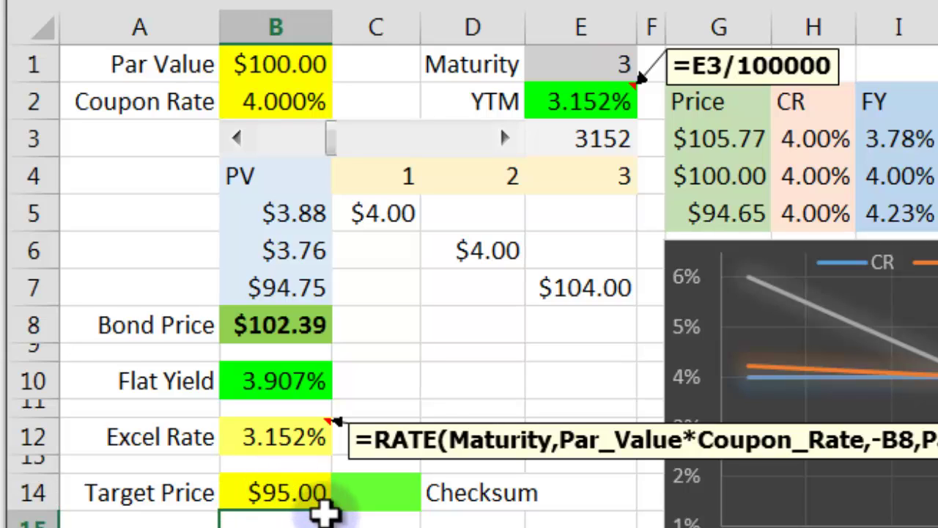
pyautogui.click(392, 493)
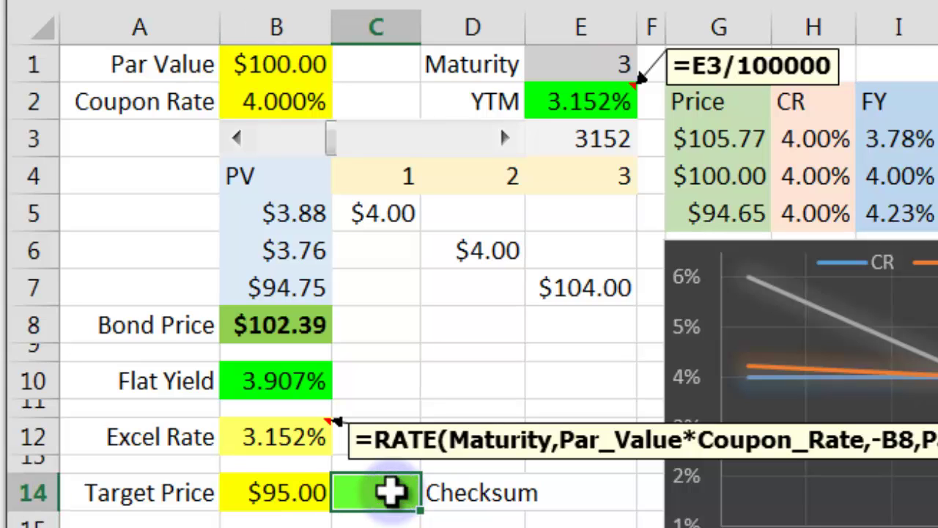
pyautogui.write('=')
pyautogui.click(286, 325)
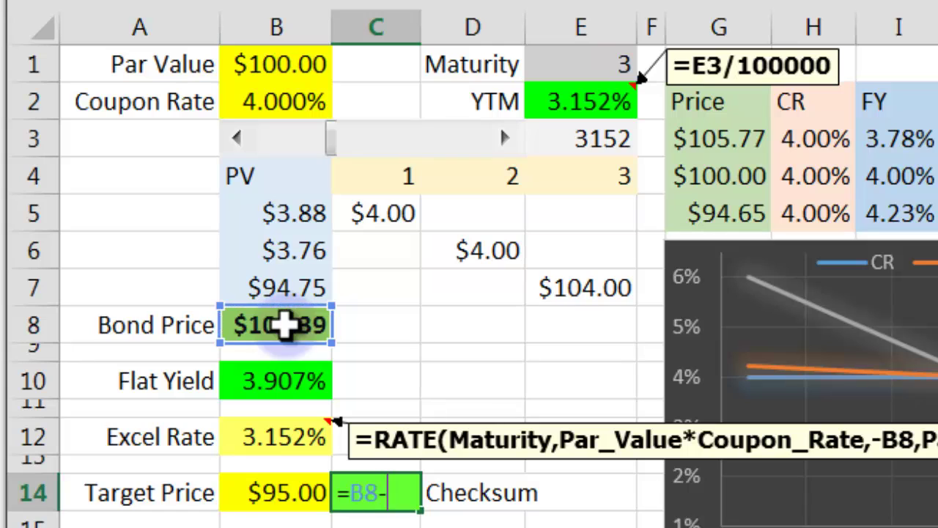
pyautogui.write('-')
pyautogui.click(297, 492)
pyautogui.press('Return')
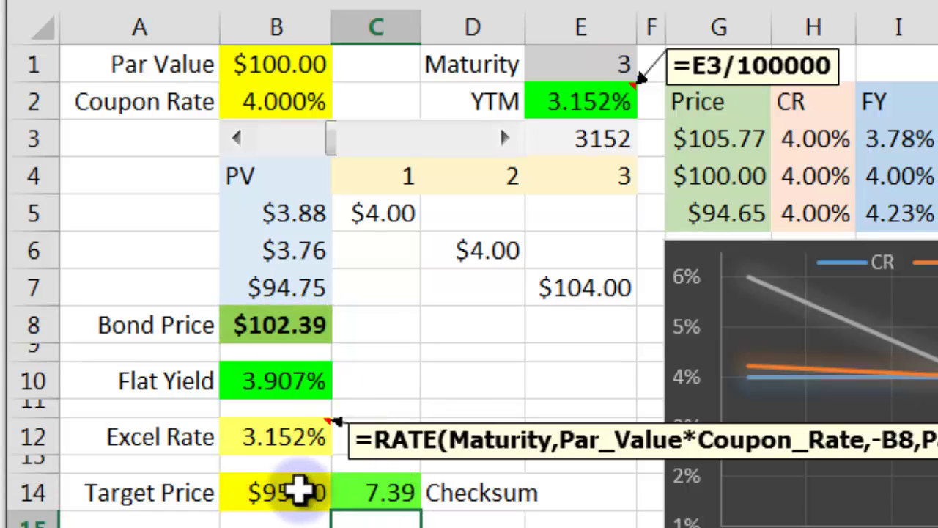
pyautogui.click(396, 496)
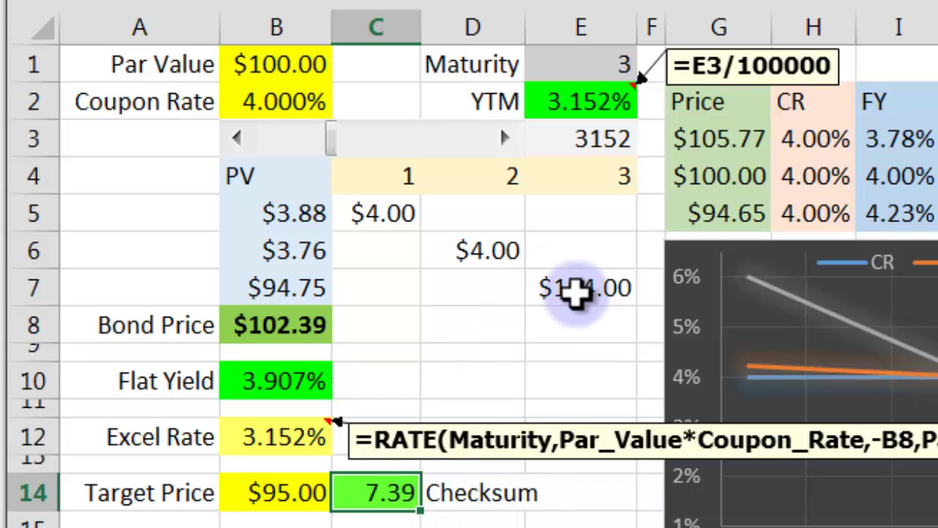
# Review E3, E2, the present values B5:B7, Bond Price, Target Price and checksum.
pyautogui.click(612, 143)
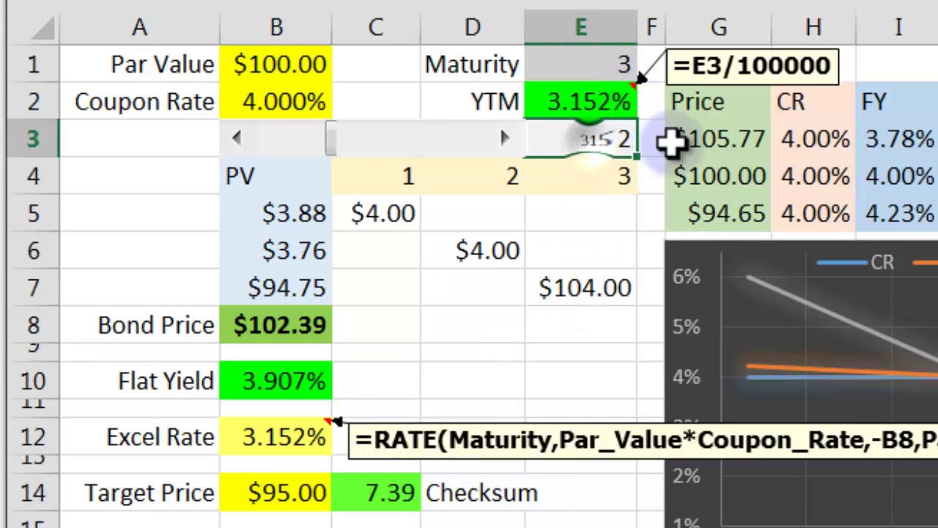
pyautogui.click(583, 99)
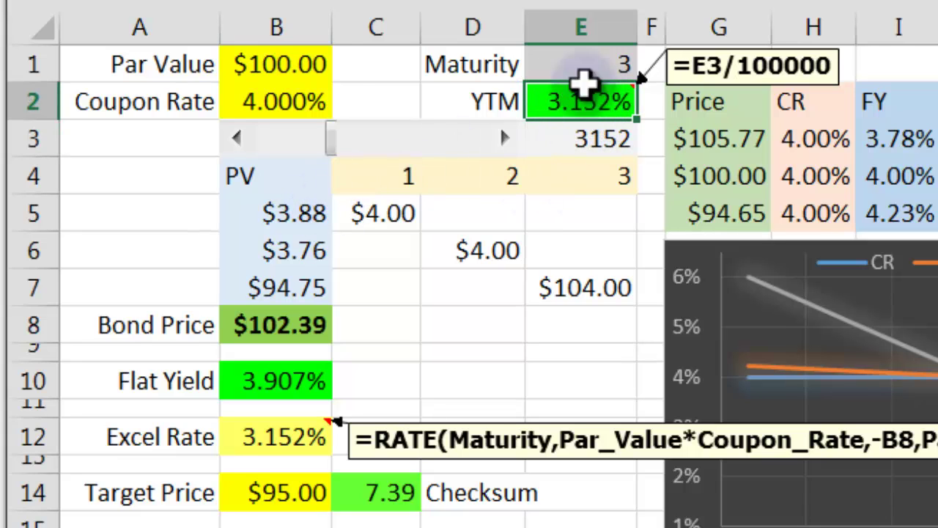
pyautogui.click(297, 214)
pyautogui.moveTo(295, 230); pyautogui.dragTo(299, 274)
pyautogui.click(291, 331)
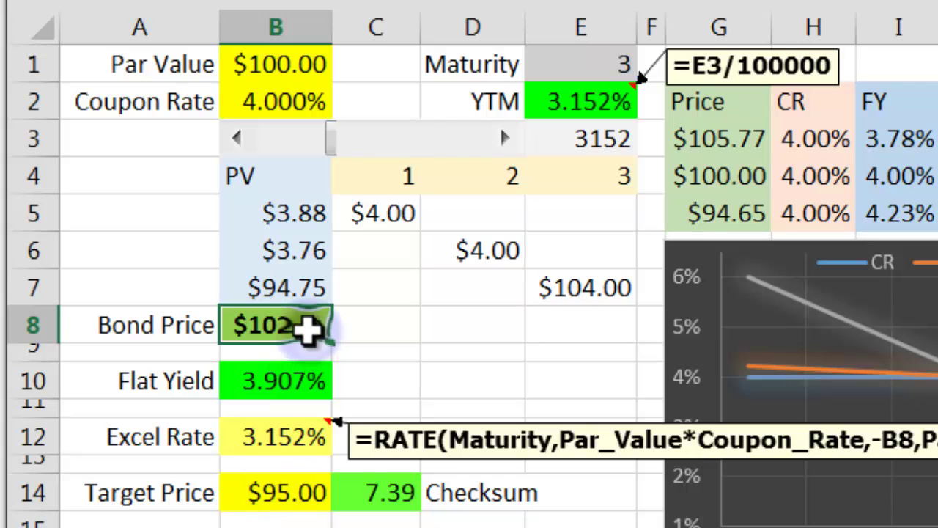
pyautogui.click(308, 493)
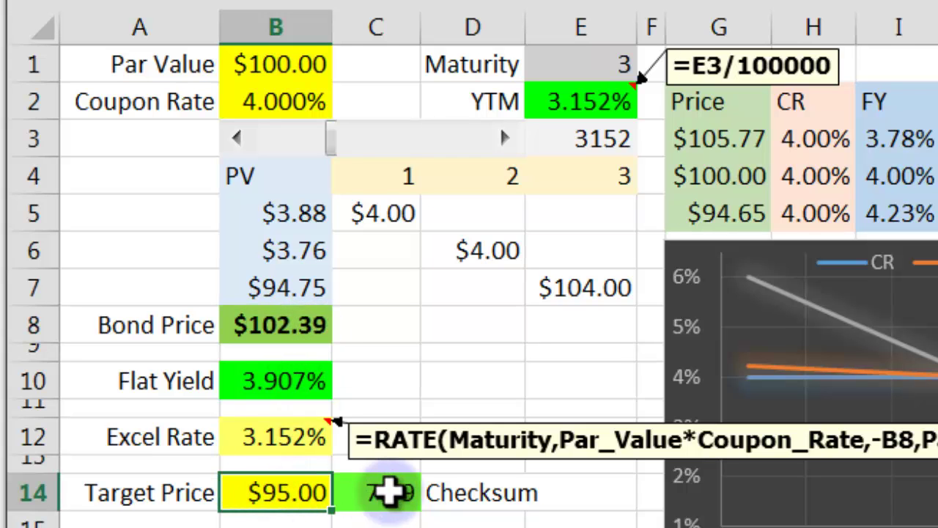
pyautogui.click(388, 493)
pyautogui.click(455, 523)
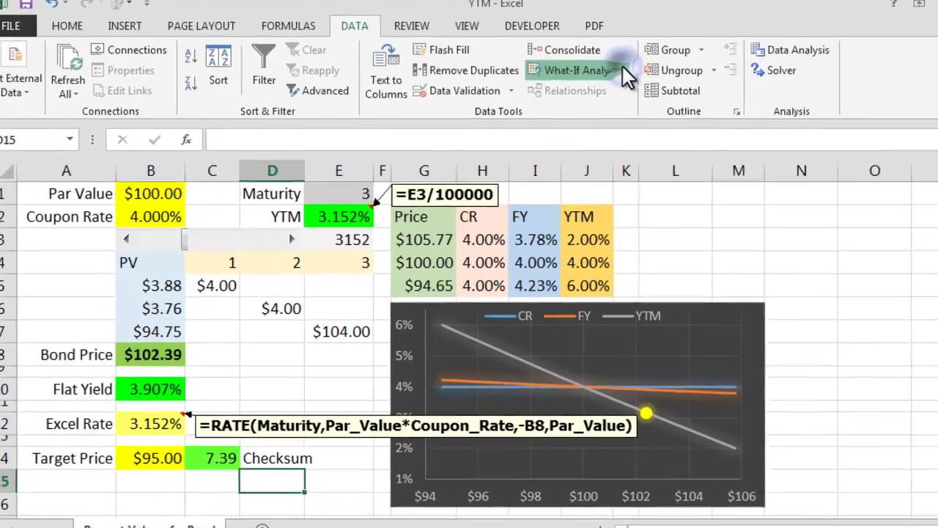
# Run Goal Seek setting C14 to 0 by changing E3, yielding 5.866% YTM.
pyautogui.click(579, 77)
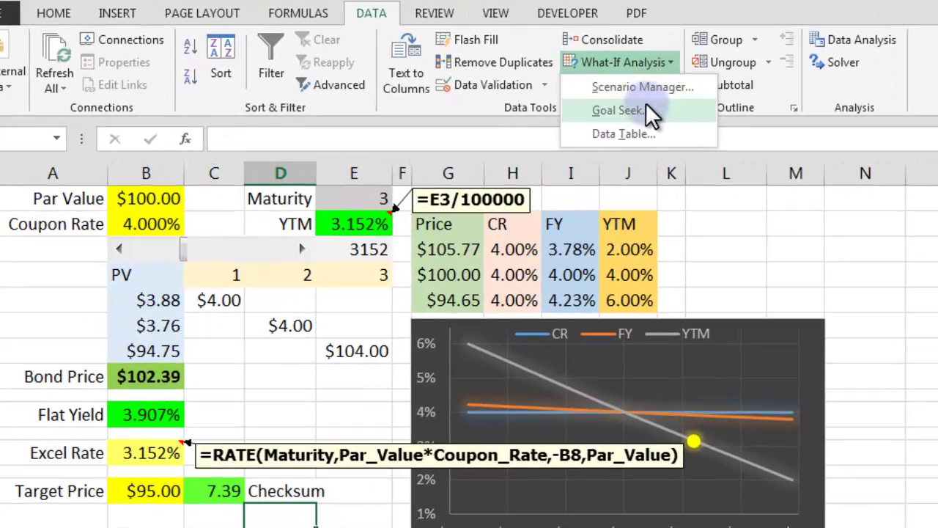
pyautogui.click(645, 109)
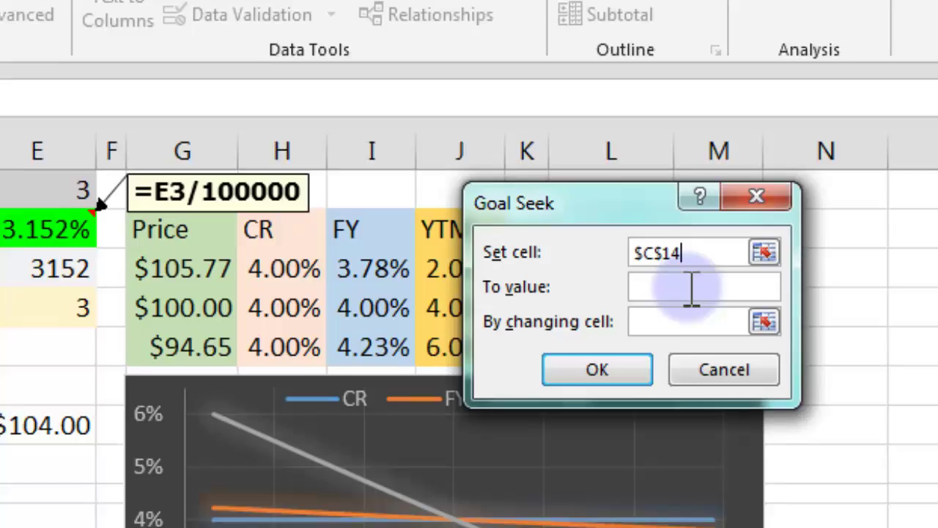
pyautogui.click(778, 261)
pyautogui.write('0')
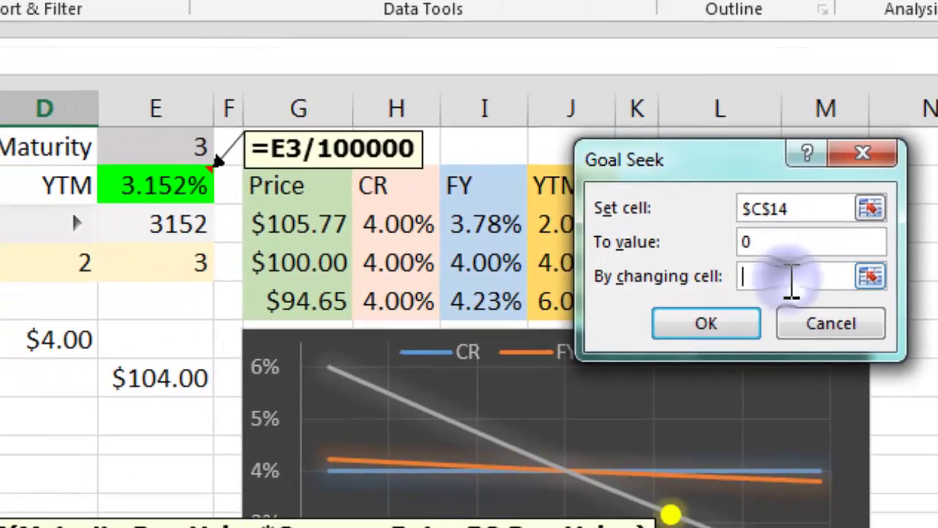
pyautogui.click(178, 222)
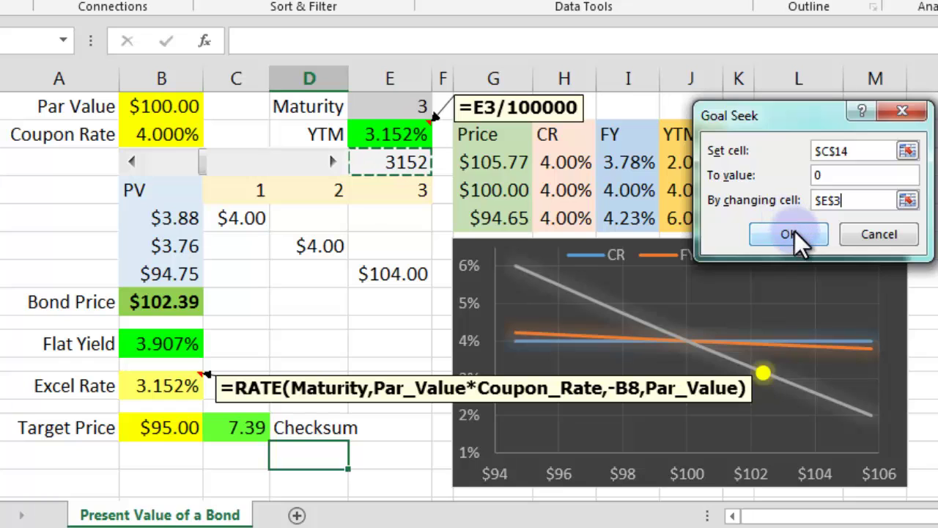
pyautogui.click(792, 237)
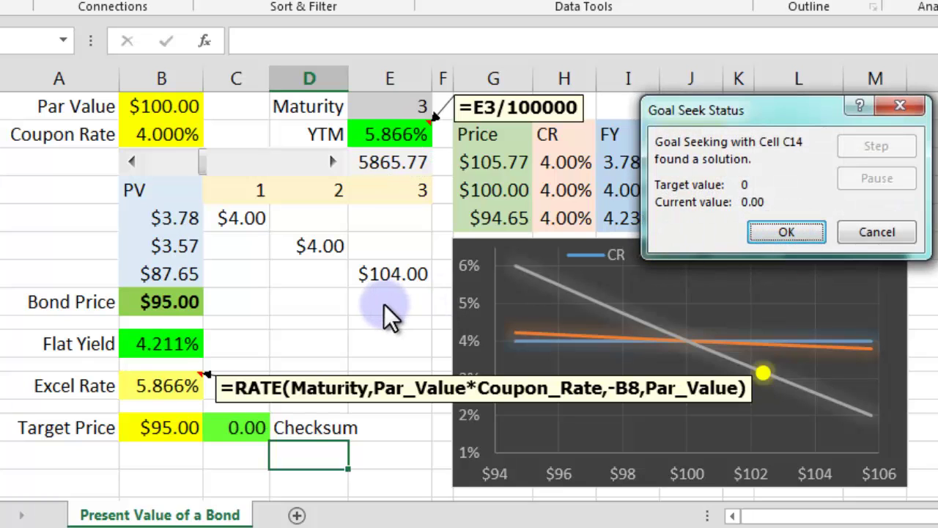
pyautogui.click(767, 233)
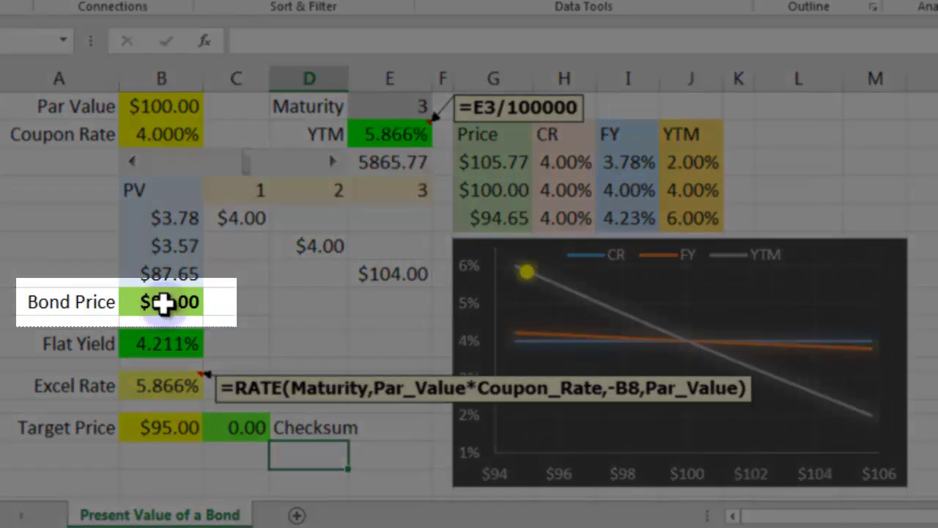
pyautogui.click(170, 301)
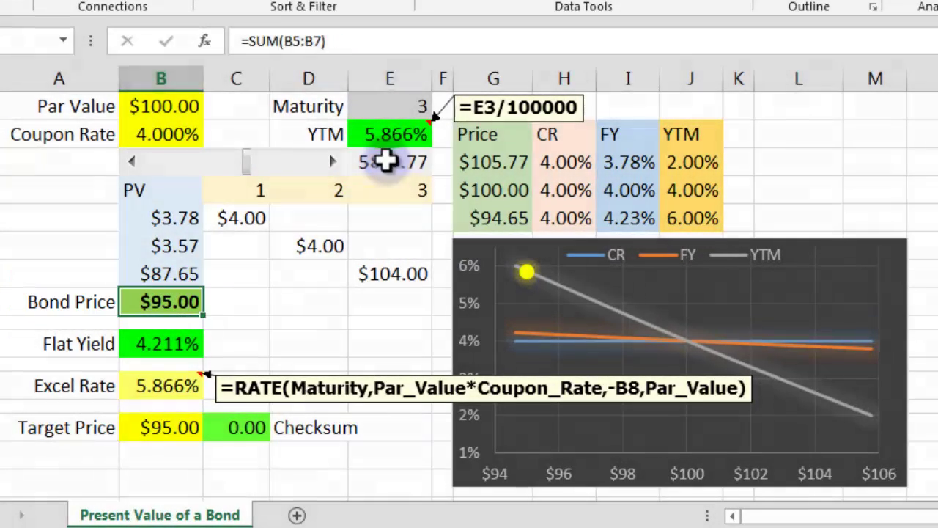
pyautogui.click(388, 162)
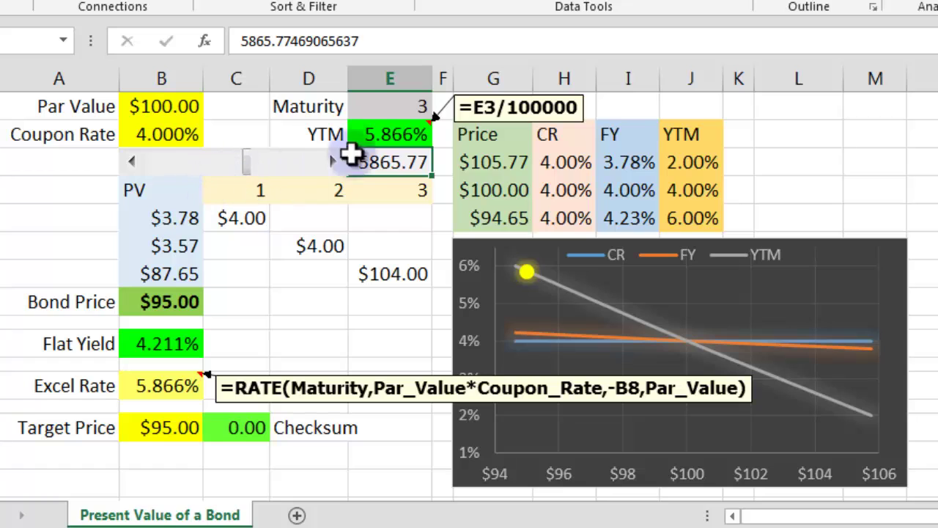
pyautogui.click(384, 132)
pyautogui.moveTo(179, 217); pyautogui.dragTo(181, 276)
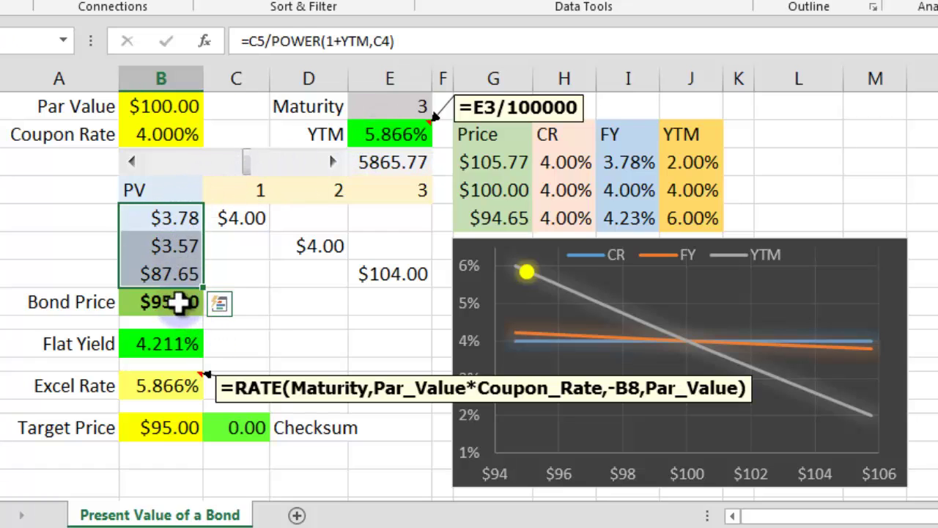
pyautogui.click(179, 302)
pyautogui.click(181, 425)
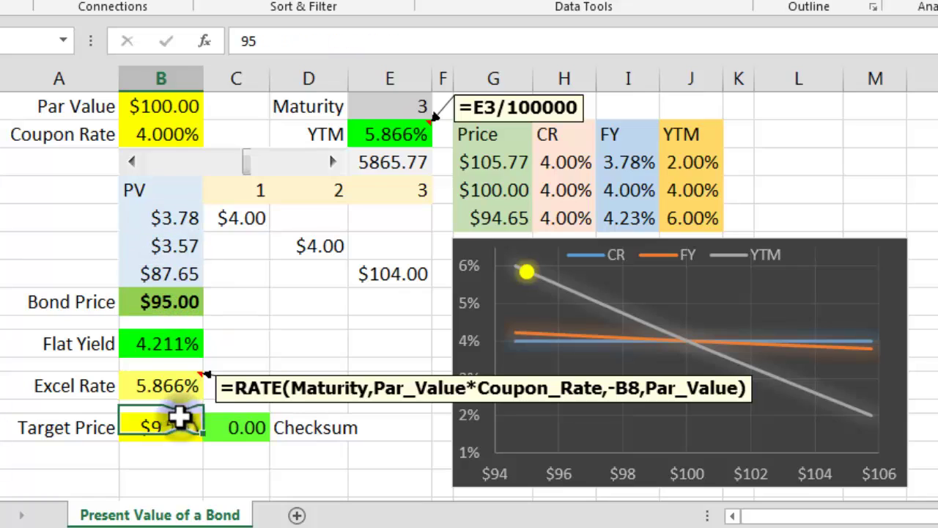
pyautogui.click(236, 428)
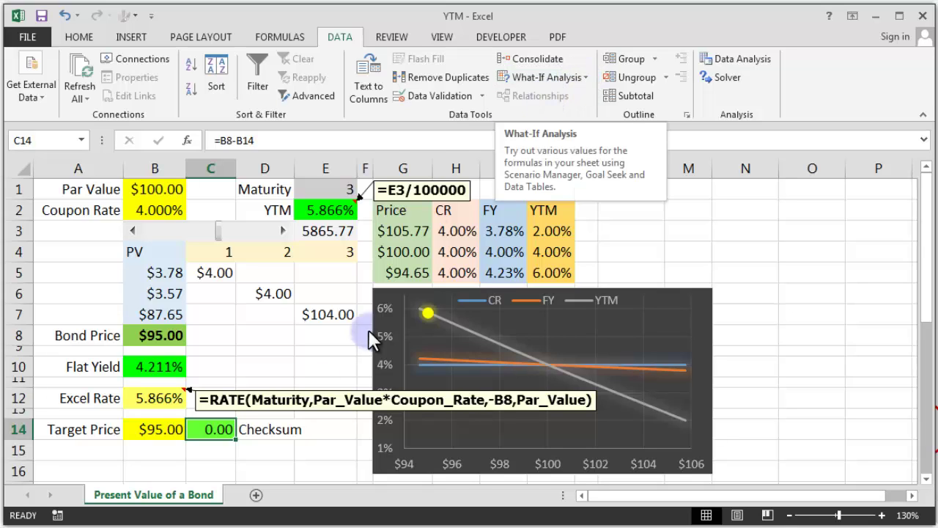
# Move the yield scroll bar to 4.475% YTM, then confirm the $98.69 price and 3.69 checksum.
pyautogui.click(253, 353)
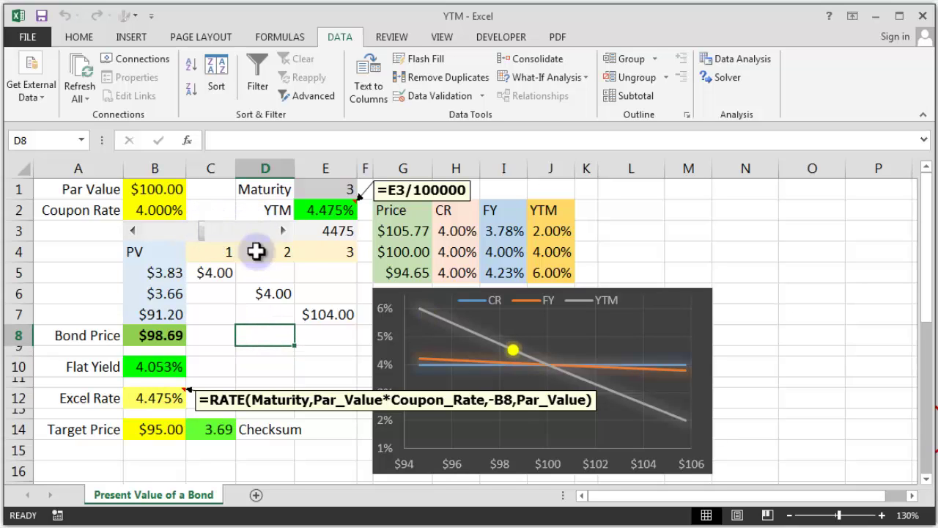
pyautogui.click(164, 332)
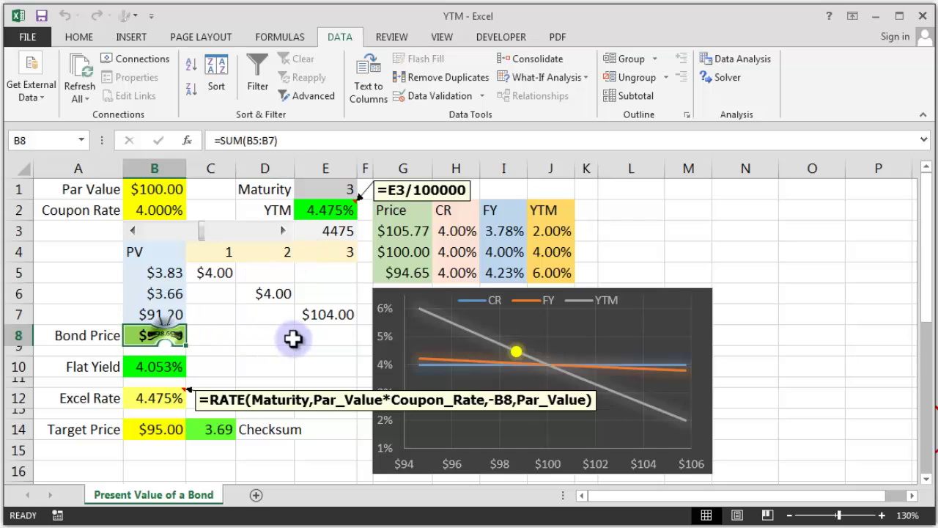
pyautogui.click(212, 423)
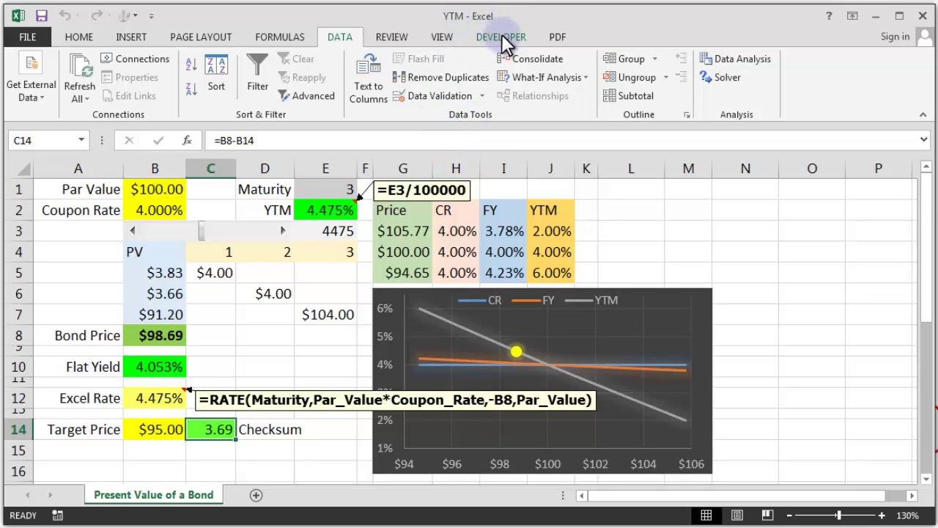
pyautogui.click(327, 329)
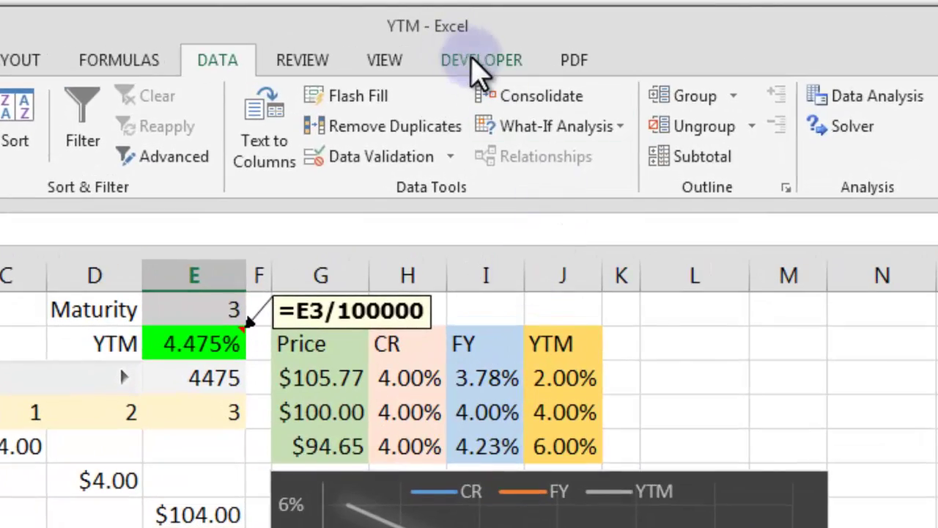
# Start recording a new macro named GetYTM.
pyautogui.click(478, 60)
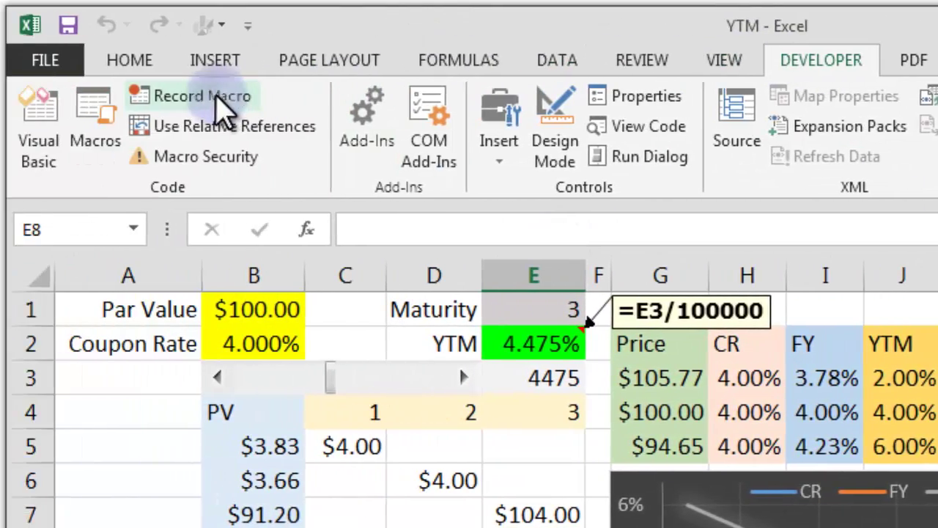
pyautogui.click(216, 99)
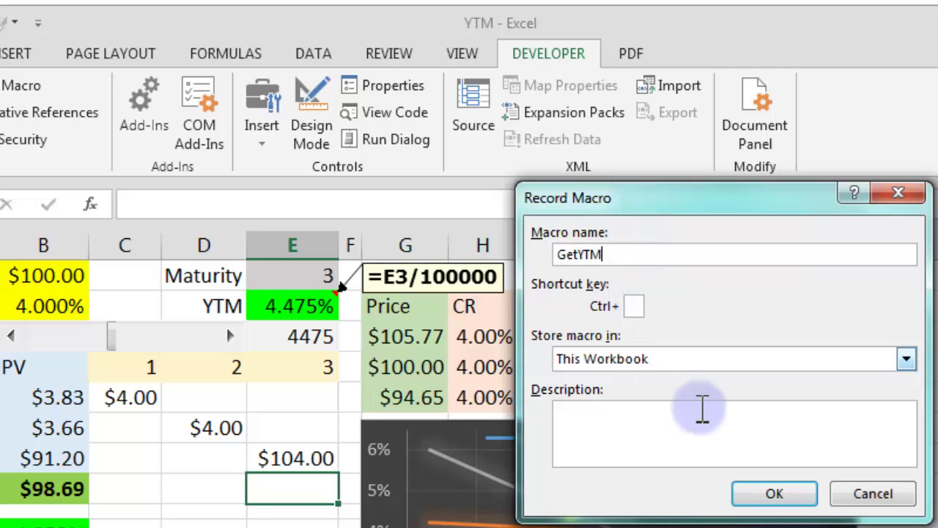
pyautogui.click(776, 492)
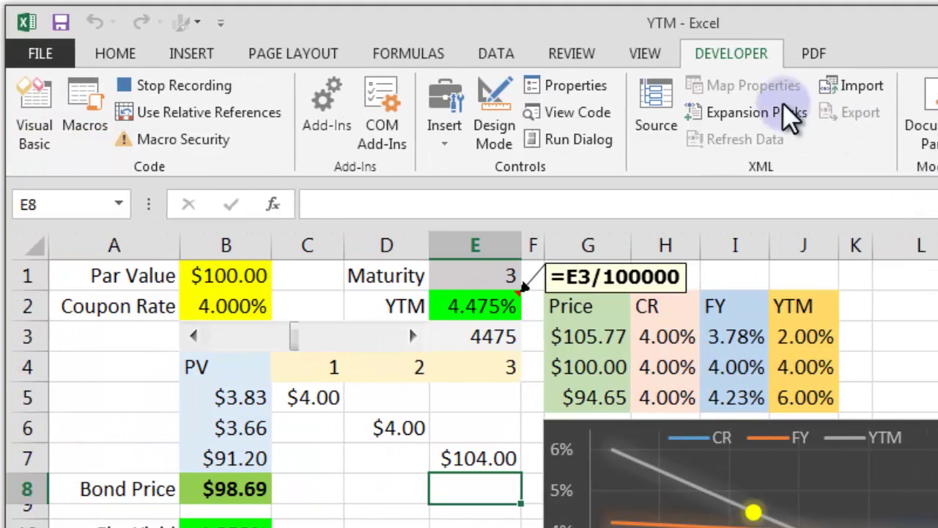
# Goal Seek checksum C14 to 0 by changing E3, then stop the recording.
pyautogui.click(497, 46)
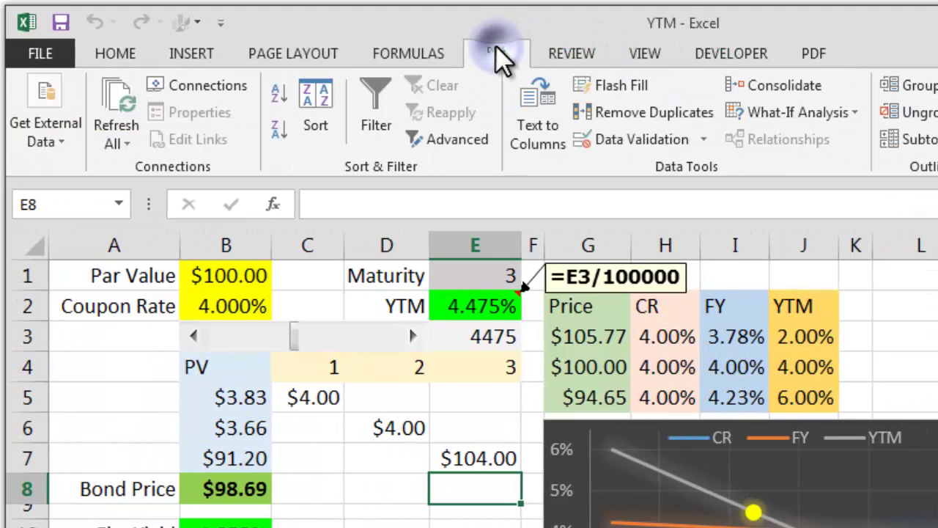
pyautogui.click(854, 118)
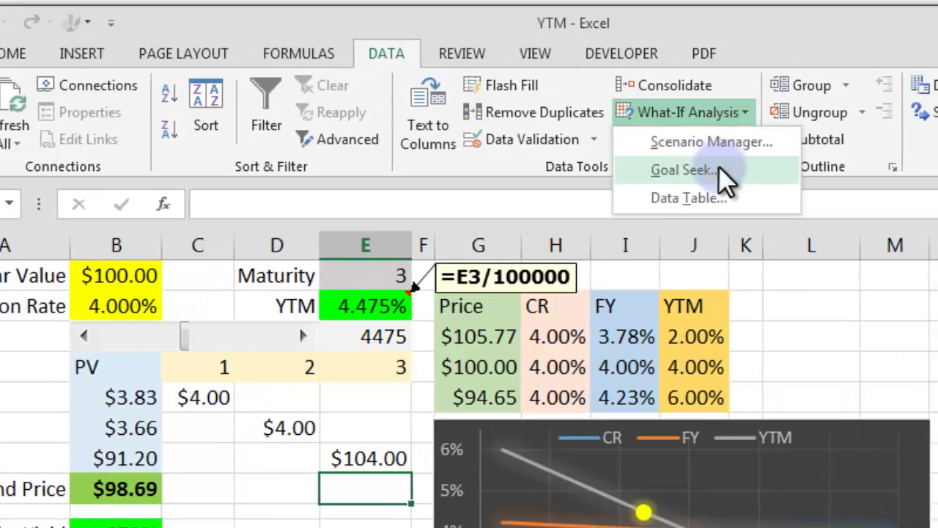
pyautogui.click(792, 170)
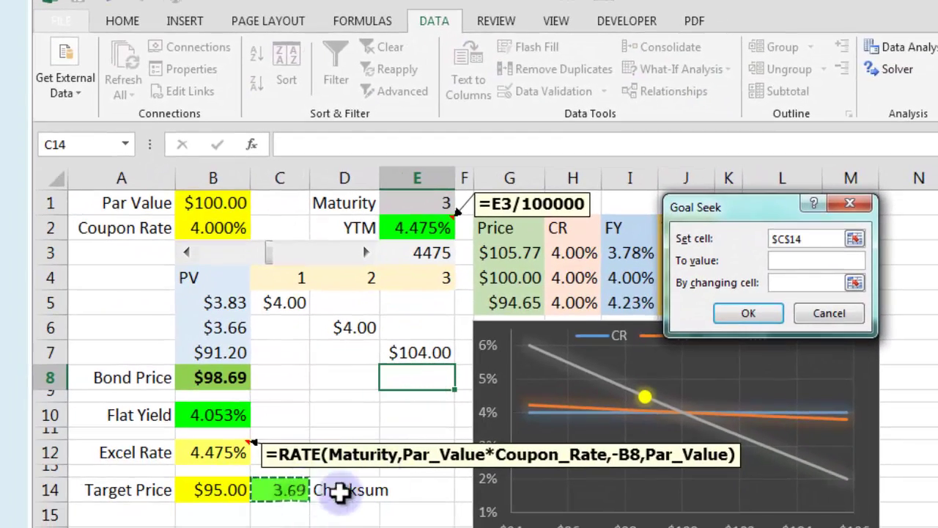
pyautogui.click(792, 258)
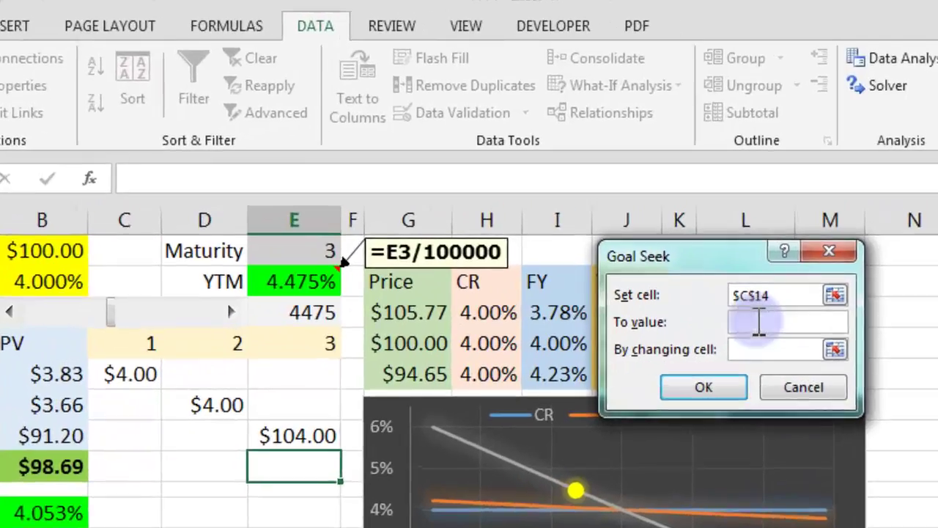
pyautogui.write('0')
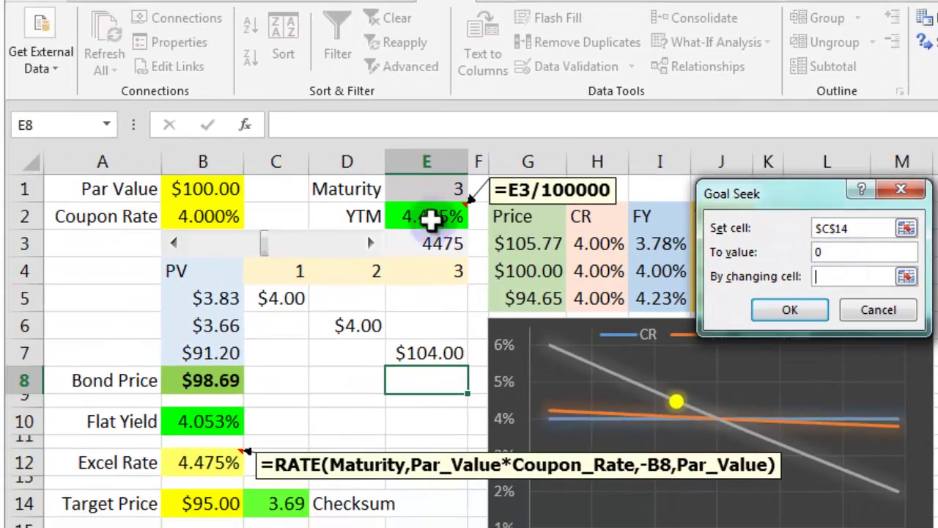
pyautogui.click(420, 245)
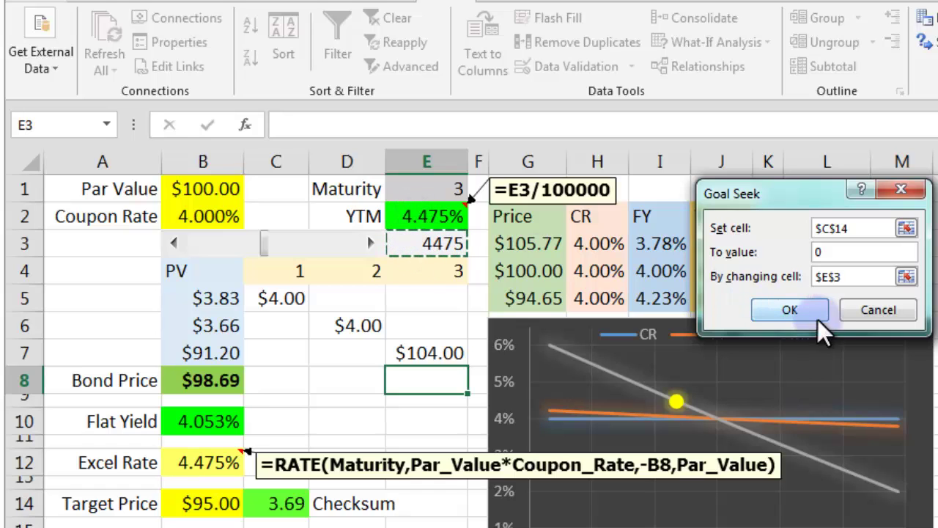
pyautogui.click(790, 308)
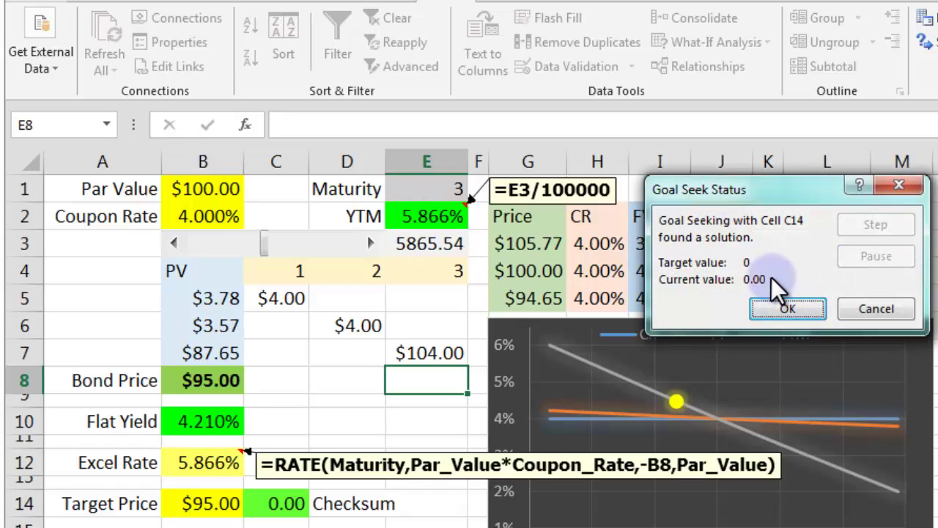
pyautogui.click(786, 307)
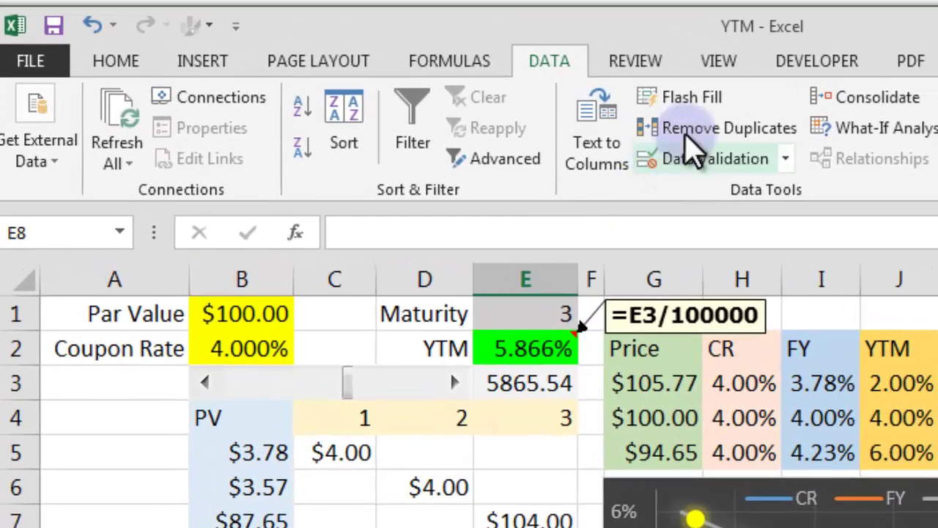
pyautogui.click(817, 63)
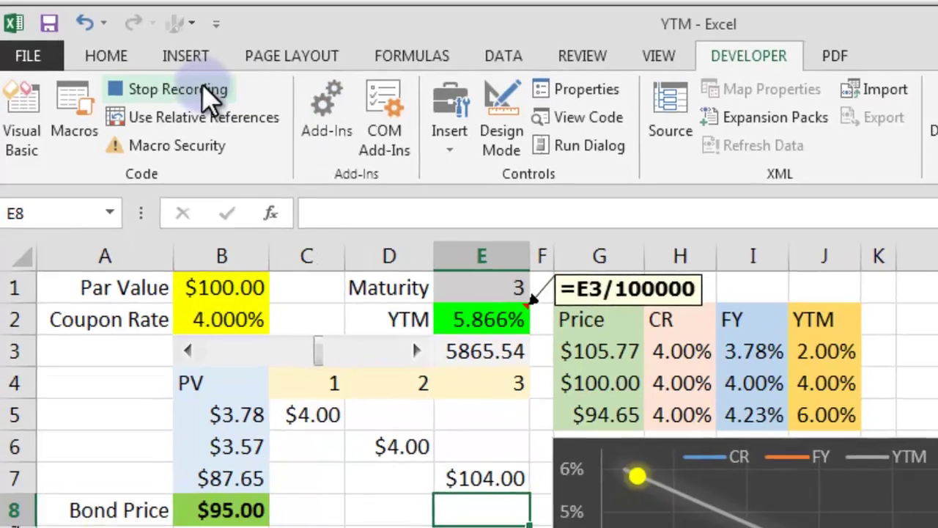
pyautogui.click(206, 87)
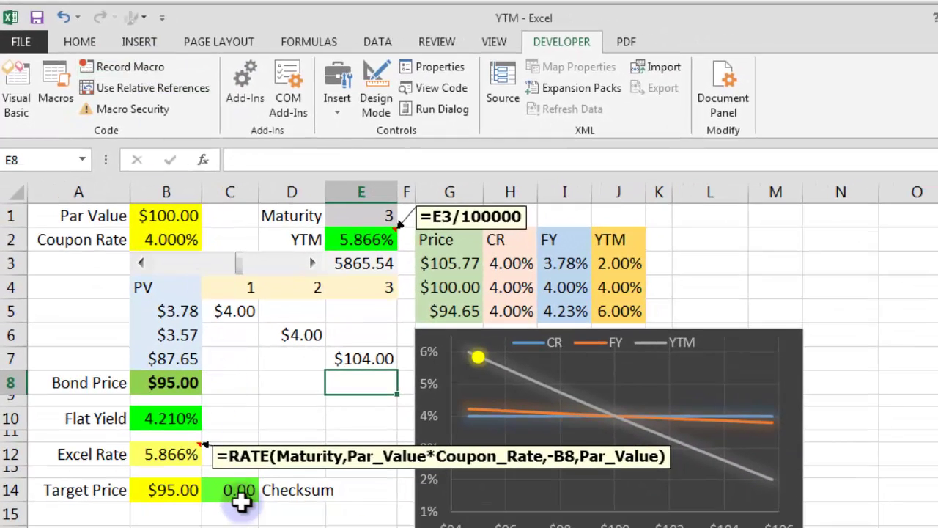
# Move the =B8-B14 note below the checksum cell C14.
pyautogui.click(240, 490)
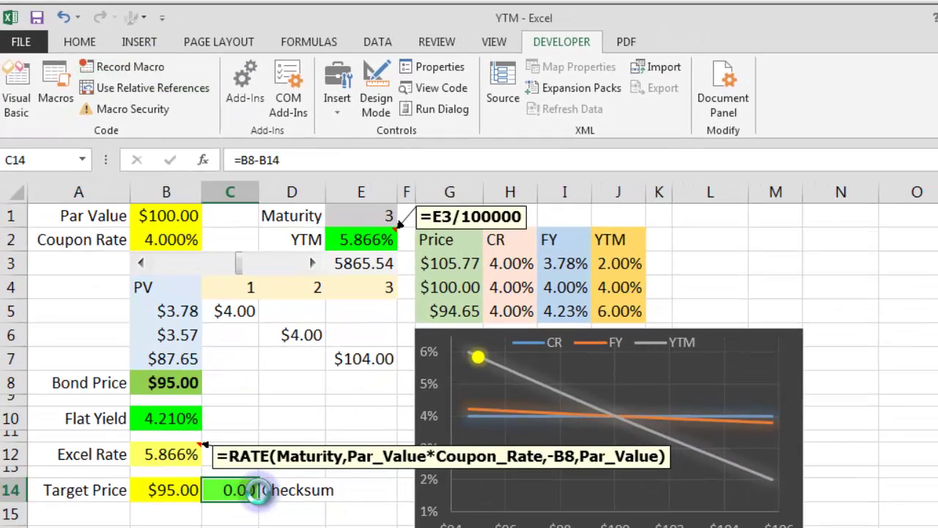
pyautogui.moveTo(343, 470); pyautogui.dragTo(322, 488)
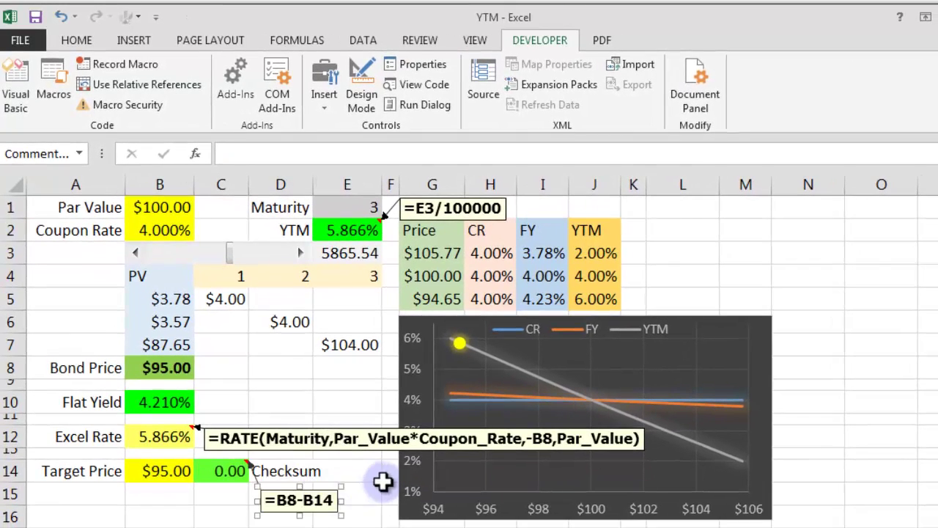
pyautogui.click(337, 368)
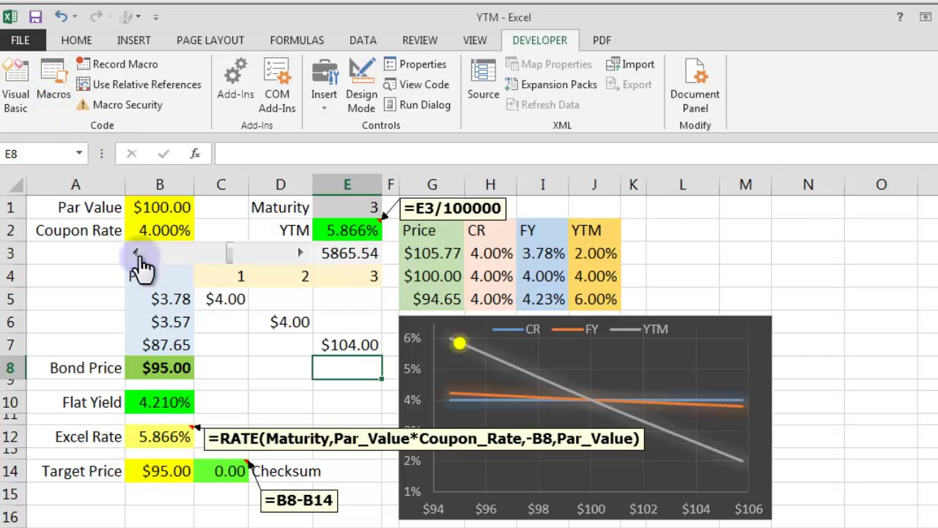
# Lower the yield off the solution, then run the GetYTM macro to restore 5.866%.
pyautogui.click(215, 250)
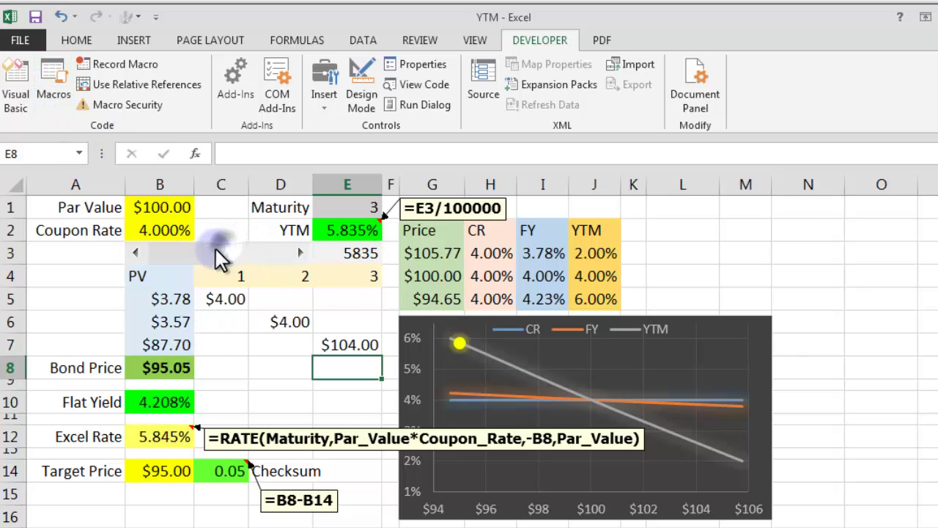
pyautogui.click(53, 79)
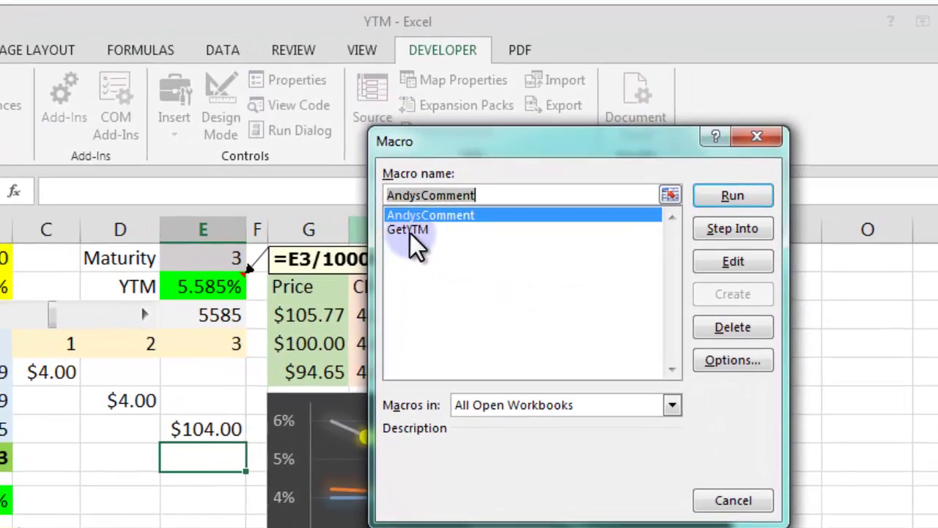
pyautogui.click(533, 187)
pyautogui.click(732, 195)
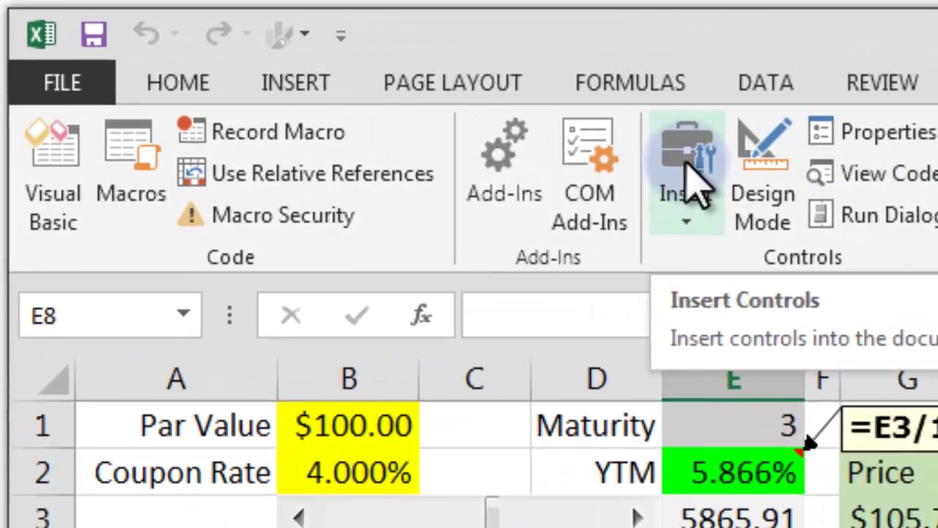
# Draw a form button in row 15, assign the GetYTM macro, and caption it 'Get YTM'.
pyautogui.click(363, 96)
pyautogui.click(705, 315)
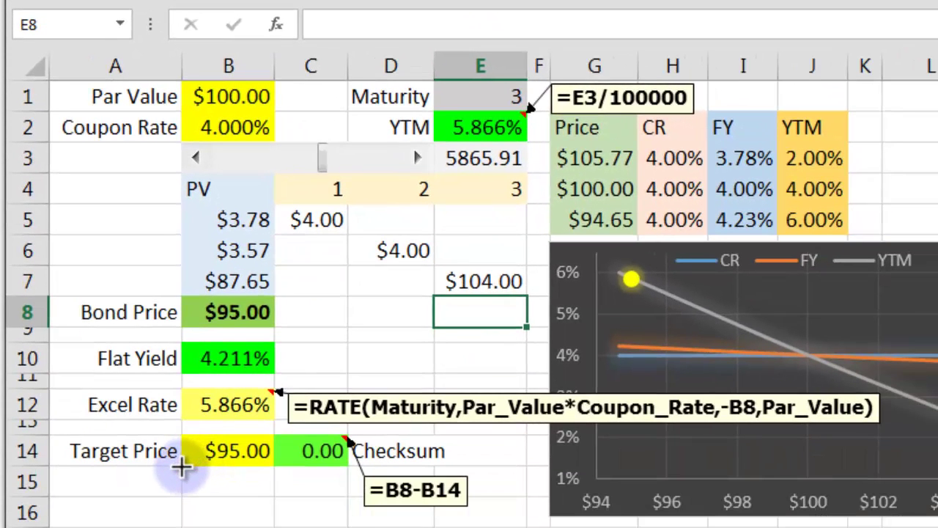
pyautogui.moveTo(182, 466)
pyautogui.mouseDown()
pyautogui.moveTo(247, 490)
pyautogui.moveTo(348, 495)
pyautogui.mouseUp()
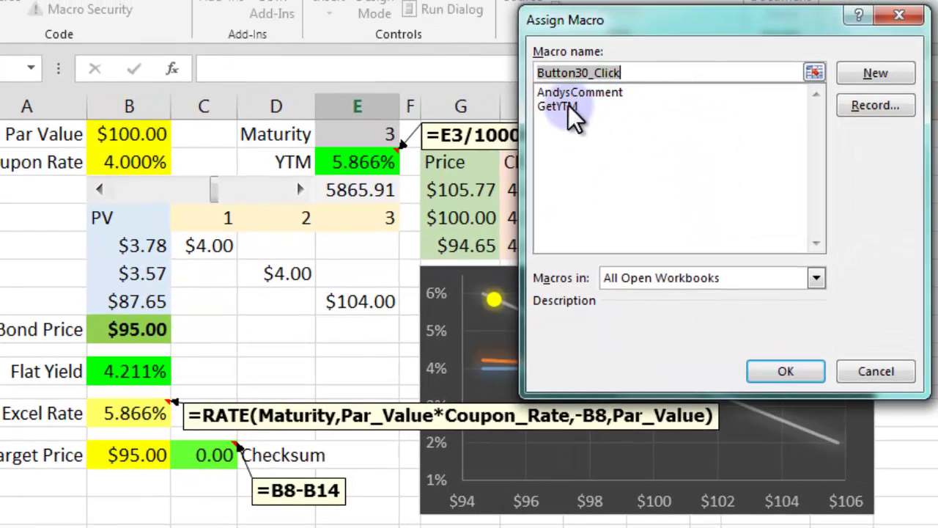
pyautogui.click(709, 68)
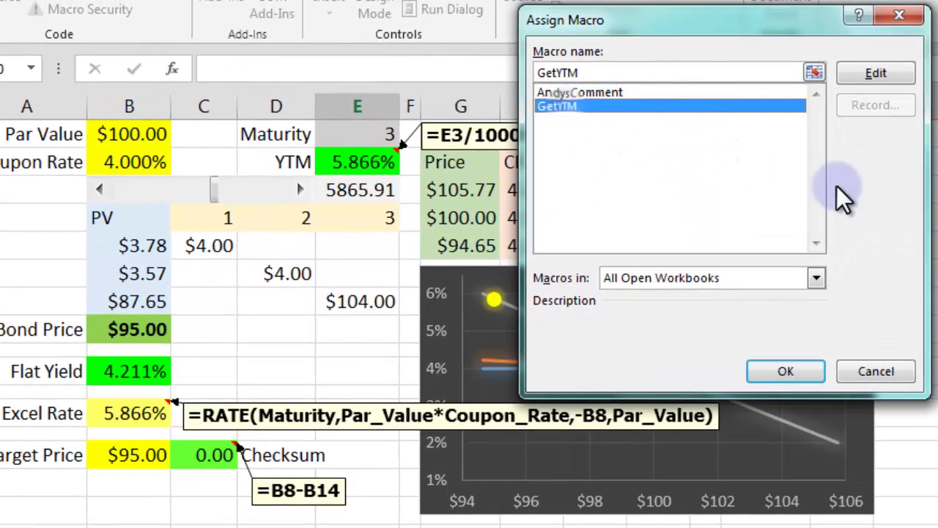
pyautogui.click(795, 377)
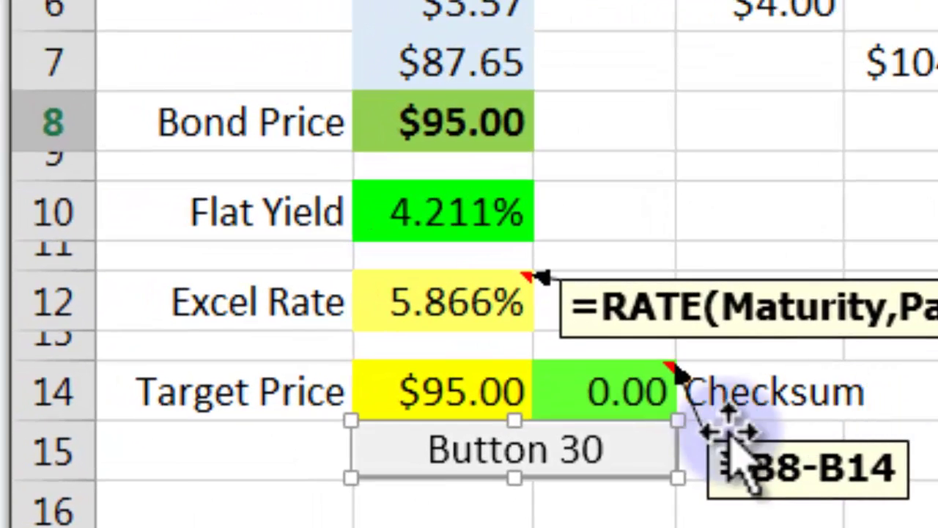
pyautogui.click(605, 451)
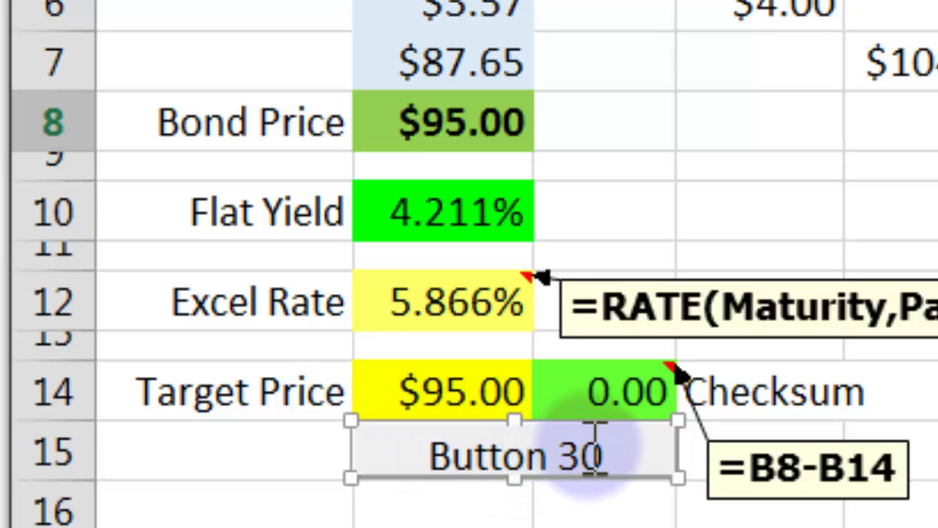
pyautogui.press('BackSpace')
pyautogui.press('BackSpace')
pyautogui.press('BackSpace')
pyautogui.press('BackSpace')
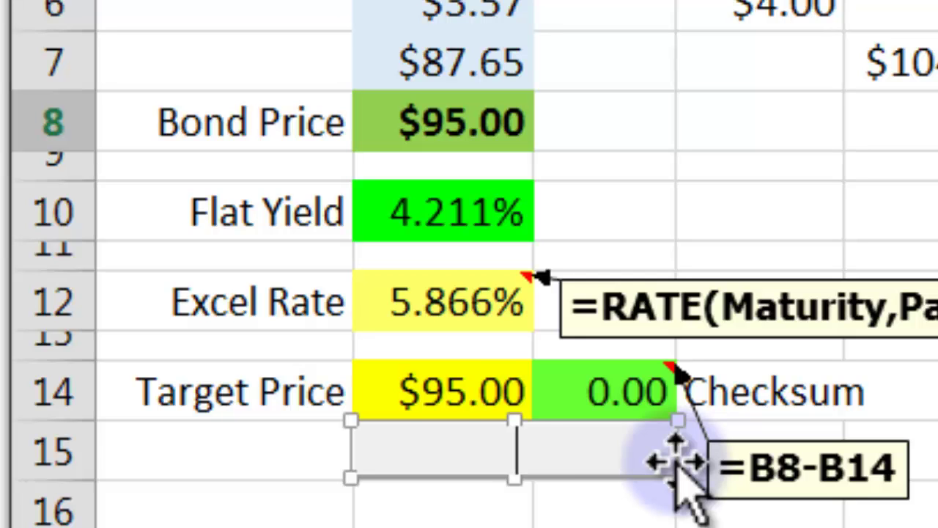
pyautogui.write('Get Y')
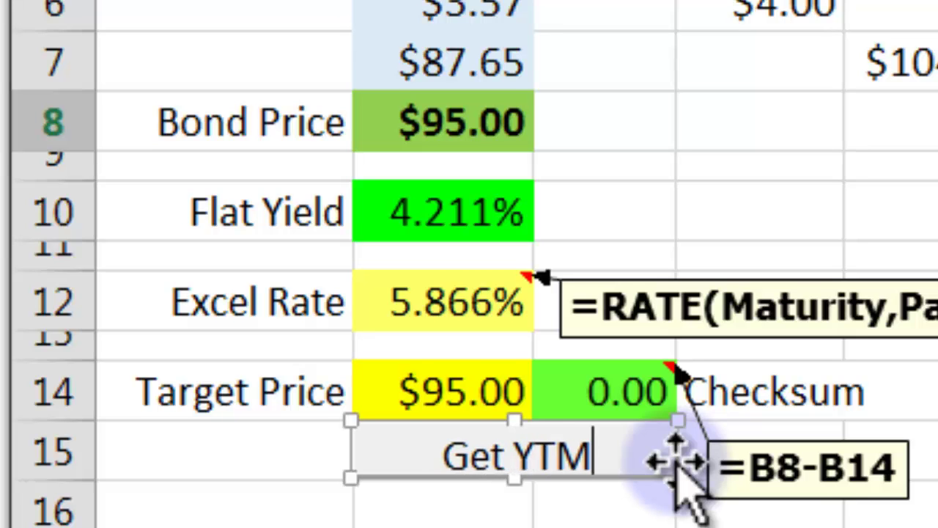
pyautogui.write('TM')
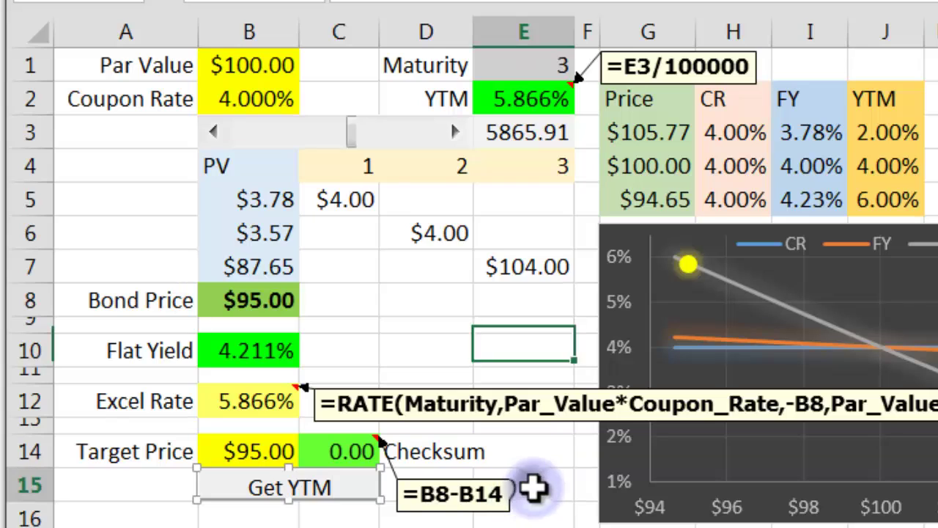
pyautogui.click(533, 489)
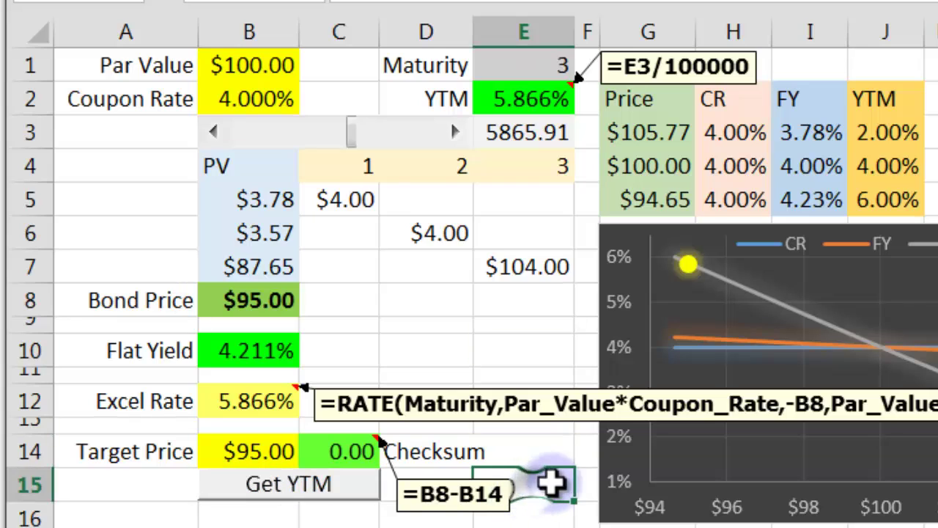
# Shift the YTM with the row-3 scroll bar, then use Get YTM to restore 5.866%.
pyautogui.moveTo(372, 143); pyautogui.dragTo(336, 139)
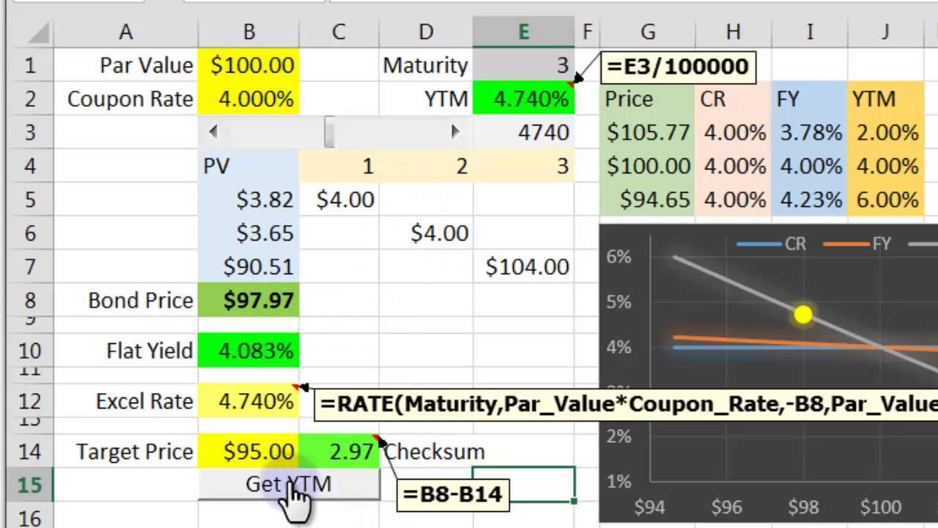
pyautogui.click(297, 492)
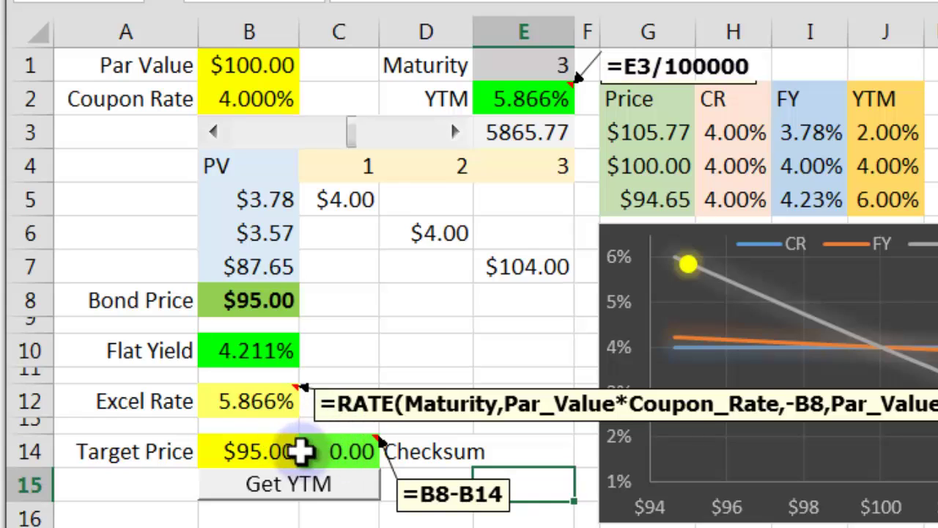
pyautogui.click(269, 452)
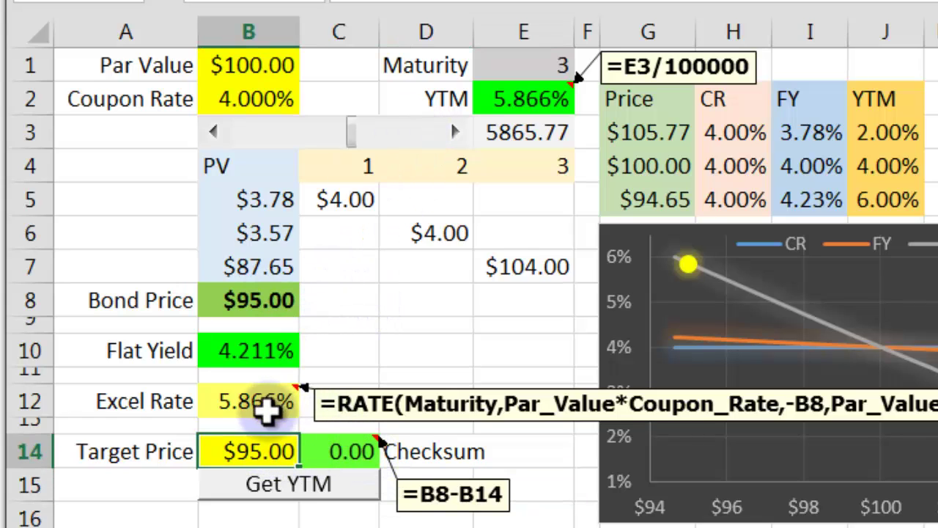
# Drag the YTM scroll bar down and nudge it up to 2.256%, pricing the bond at $105.00.
pyautogui.click(269, 406)
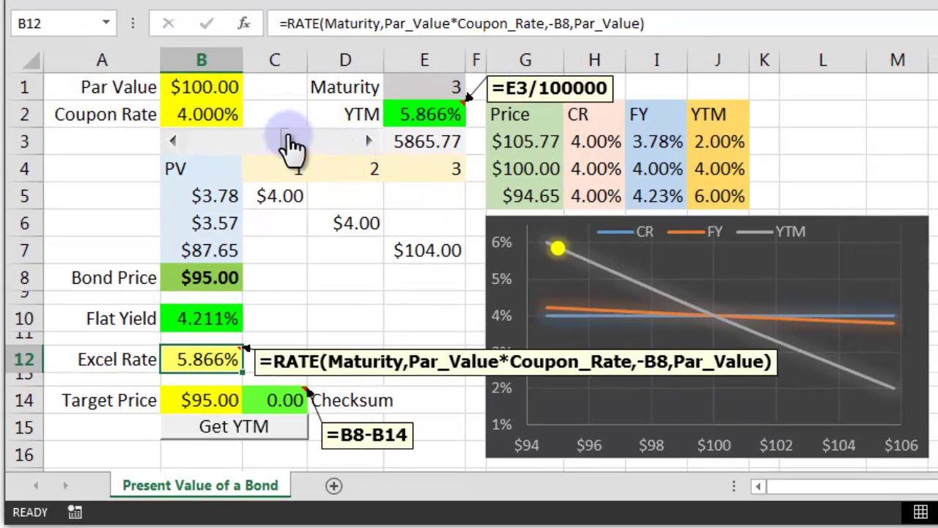
pyautogui.moveTo(290, 144); pyautogui.dragTo(250, 151)
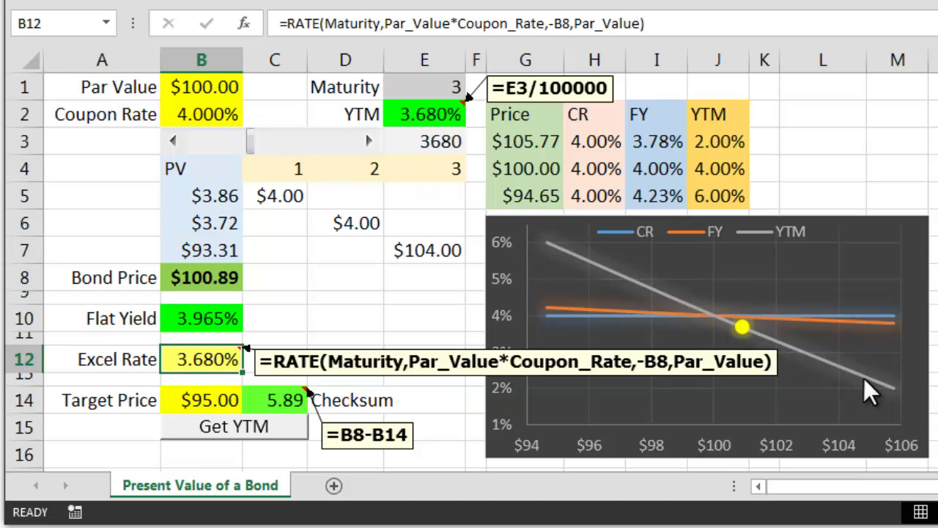
pyautogui.moveTo(250, 146); pyautogui.dragTo(162, 154)
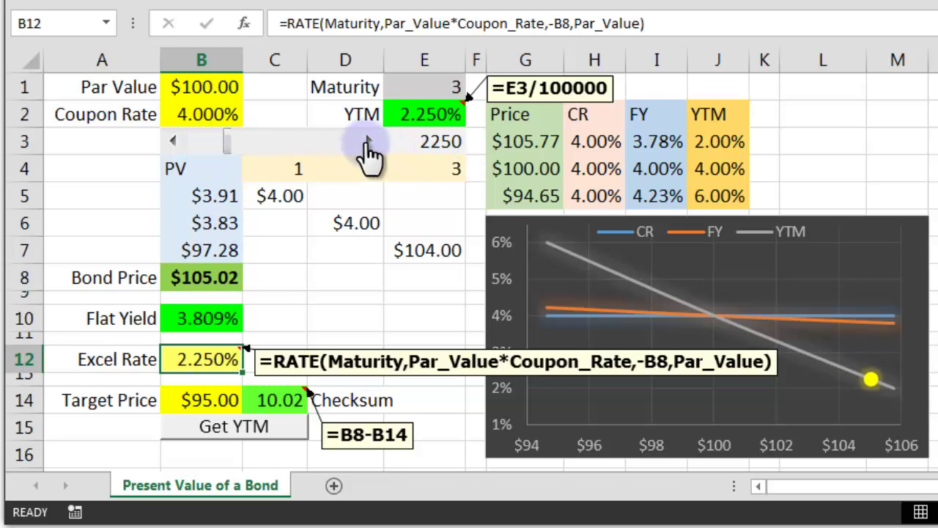
pyautogui.click(367, 140)
pyautogui.click(367, 139)
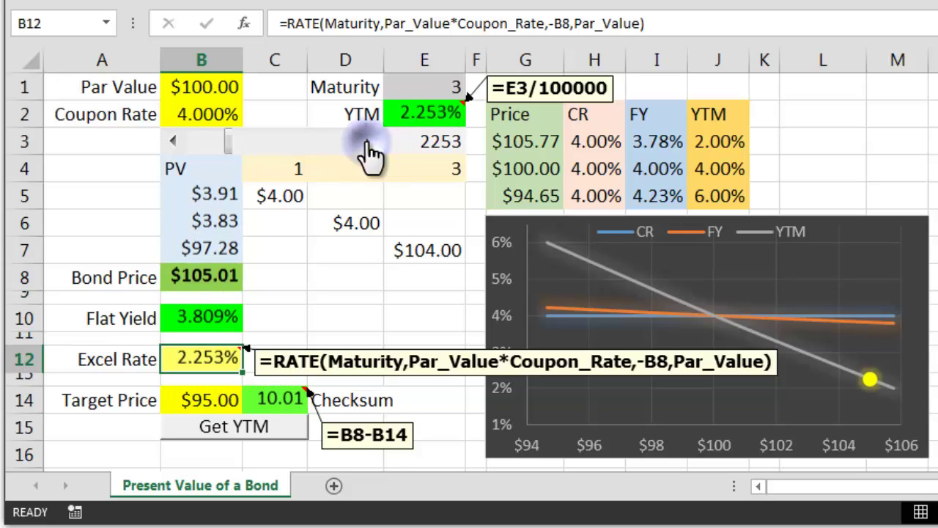
pyautogui.click(370, 150)
pyautogui.click(370, 150)
pyautogui.click(370, 150)
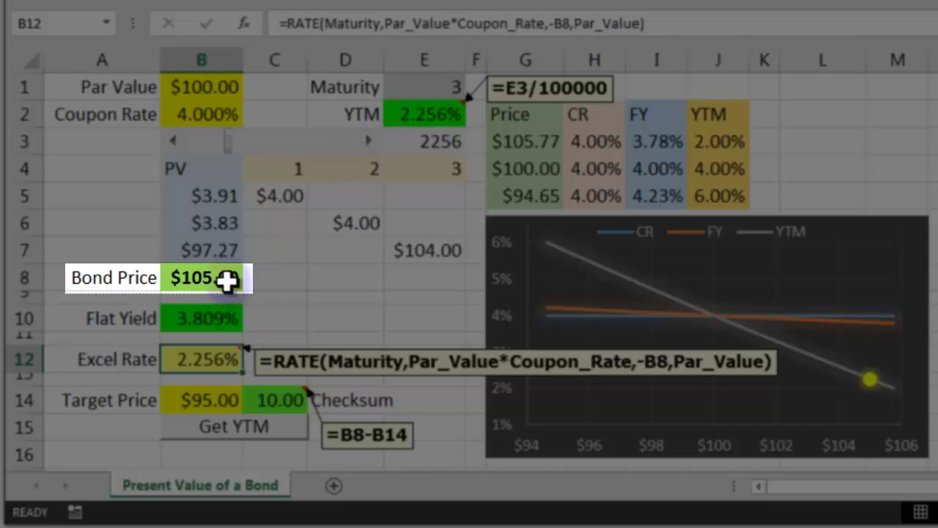
pyautogui.click(226, 277)
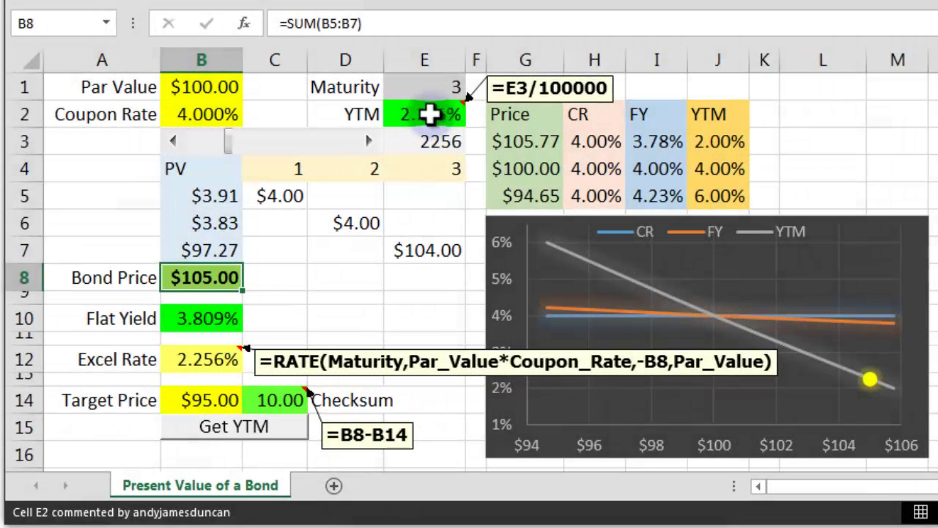
pyautogui.click(429, 114)
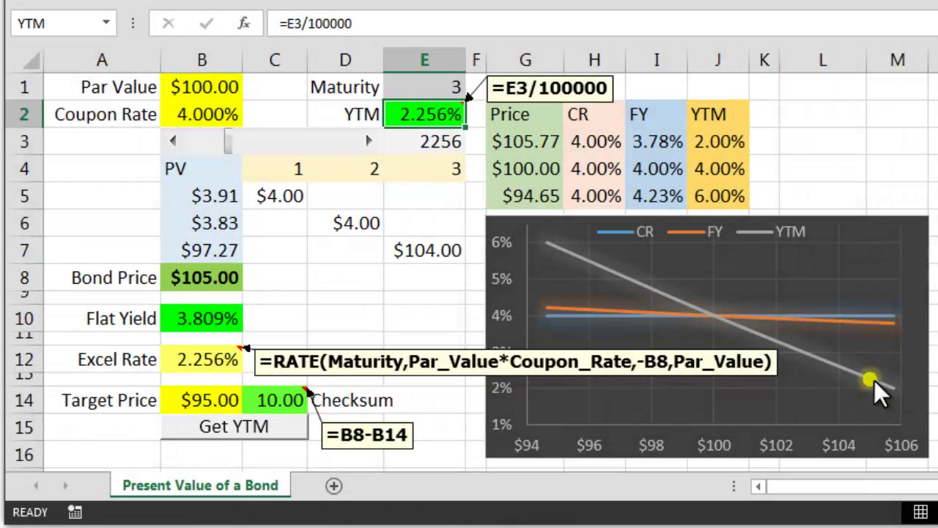
pyautogui.moveTo(865, 382)
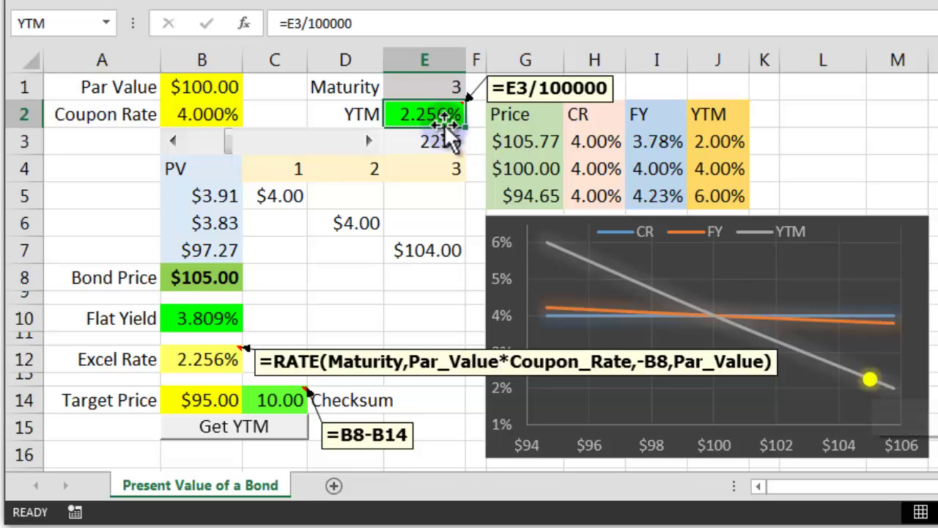
pyautogui.click(210, 359)
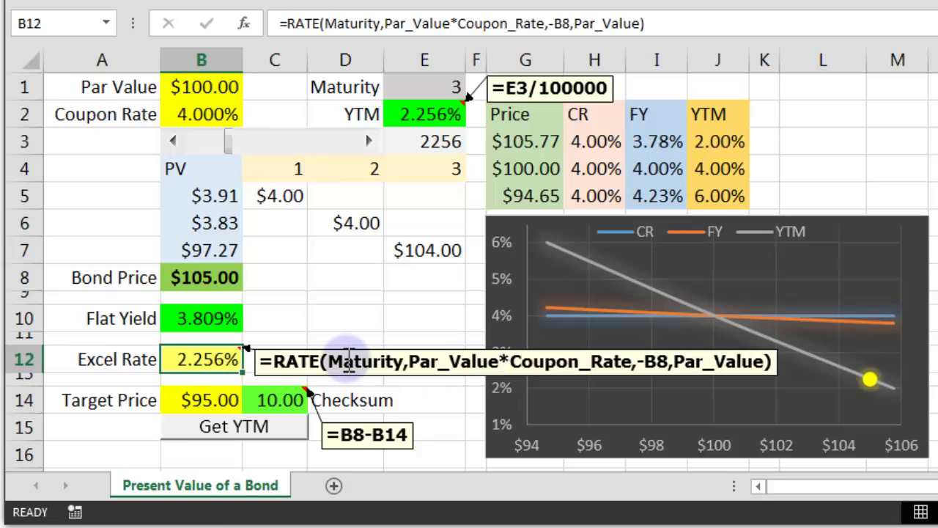
pyautogui.click(210, 400)
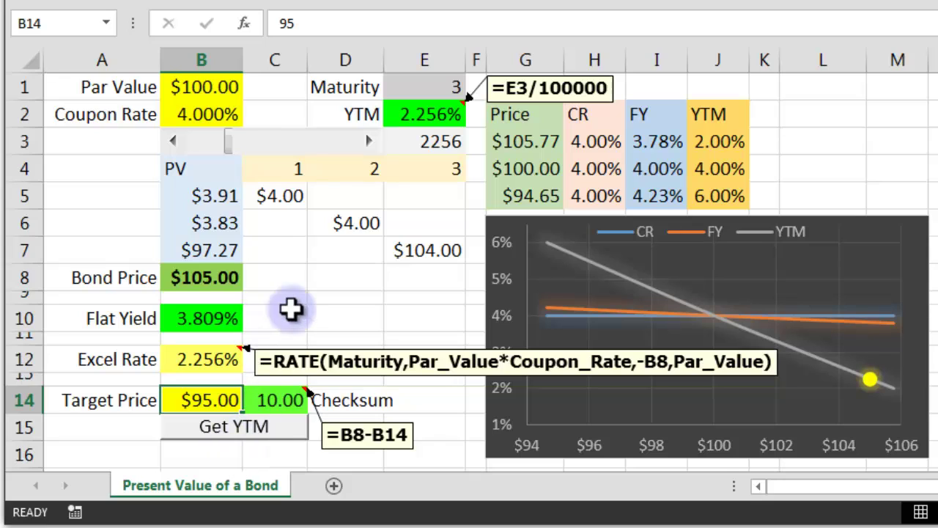
# Rerun Get YTM for the $105.00 target price, solving the yield to 2.258% with 0.00 checksum.
pyautogui.moveTo(229, 151); pyautogui.dragTo(268, 143)
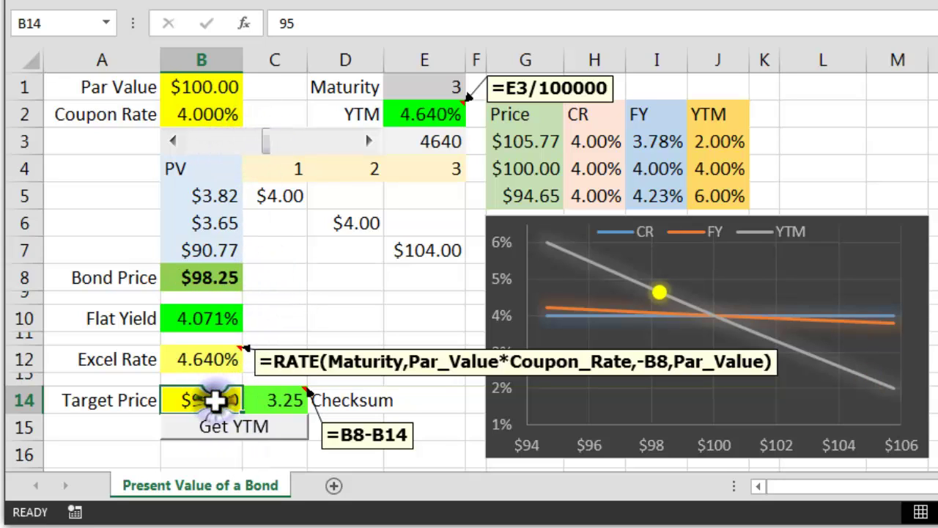
pyautogui.click(243, 428)
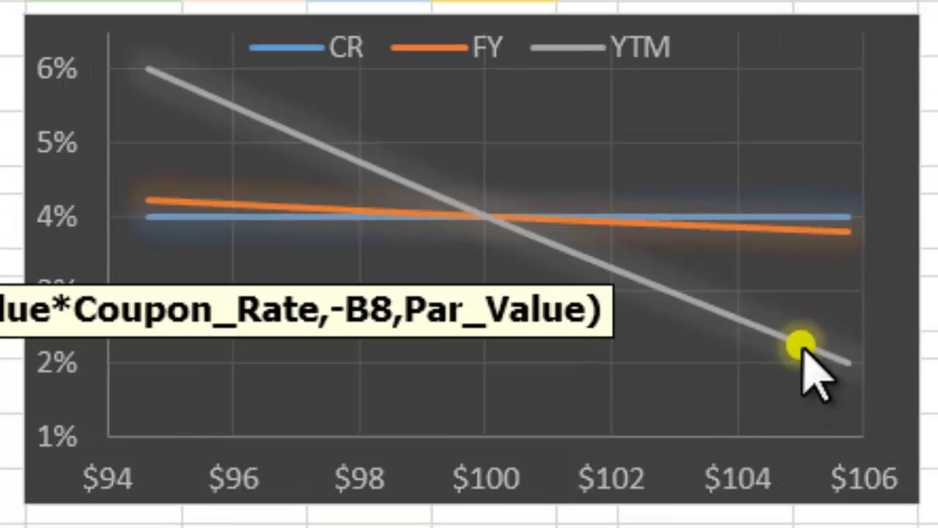
pyautogui.moveTo(873, 381)
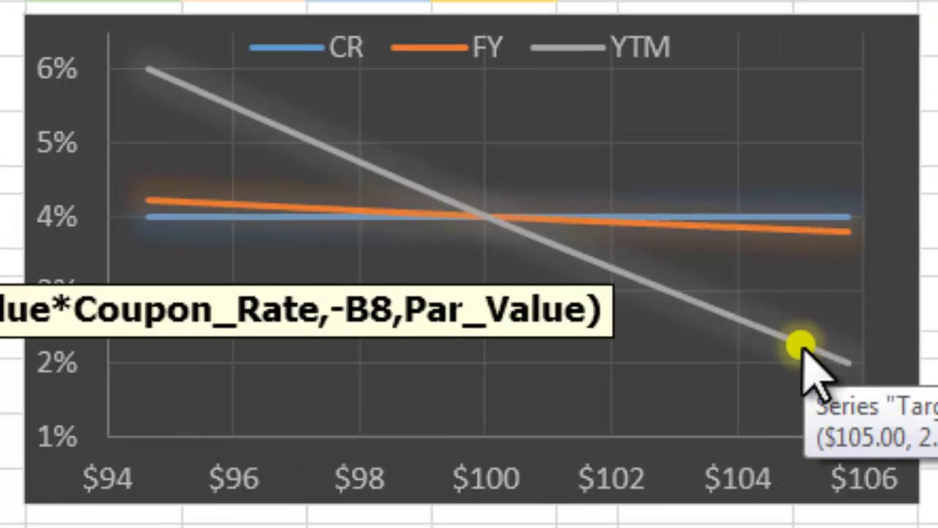